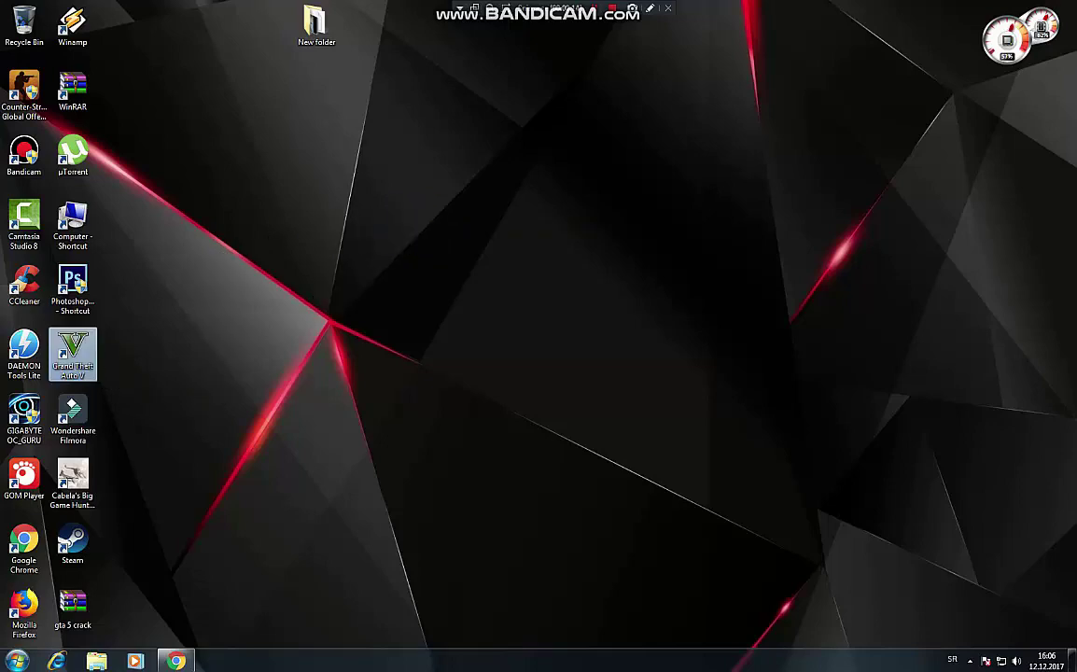
right_click(257, 167)
right_click(290, 209)
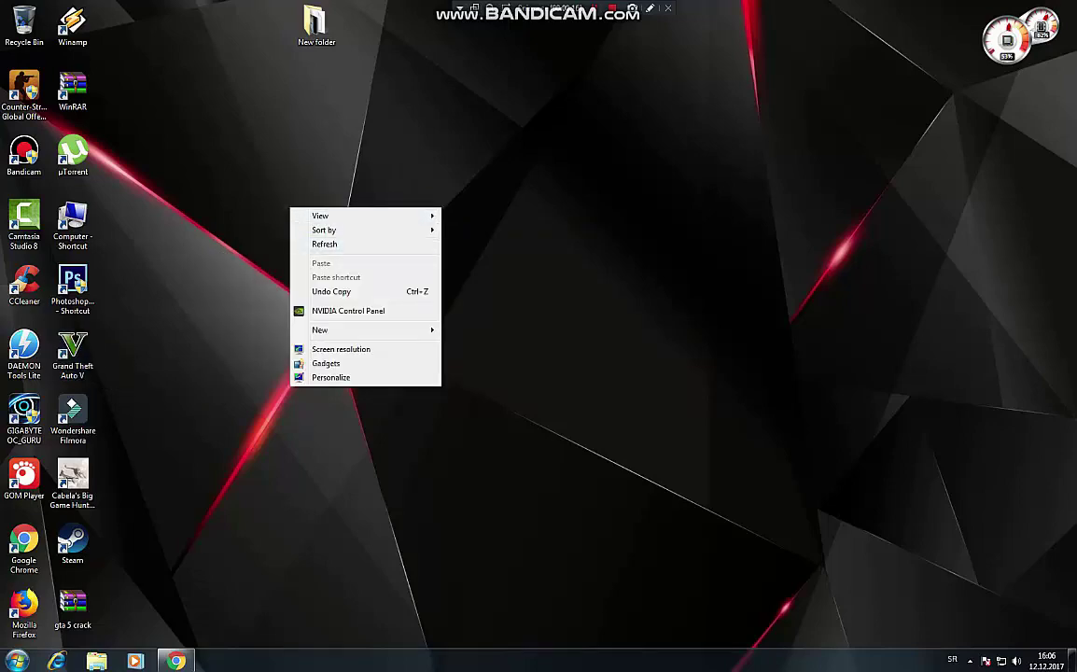
left_click(324, 244)
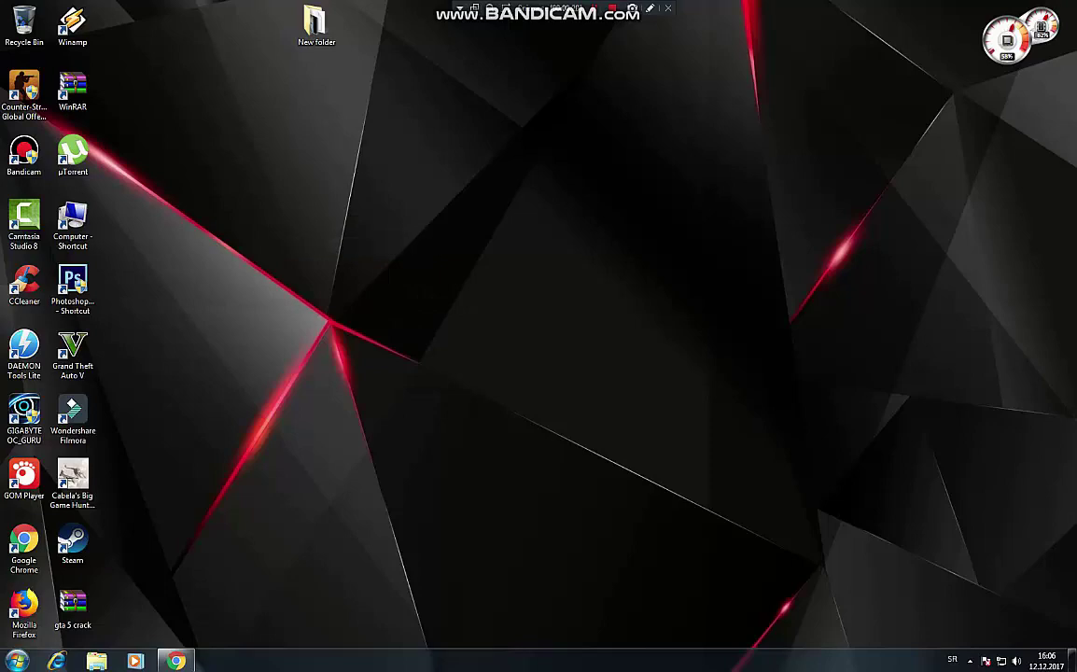
right_click(283, 185)
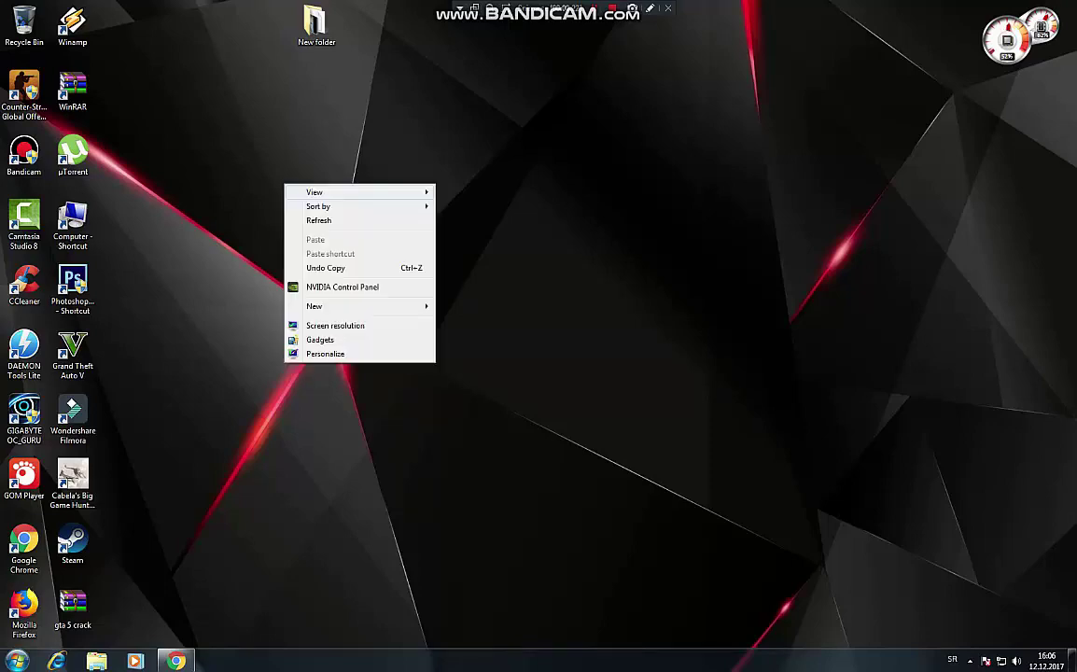
left_click(331, 222)
right_click(334, 225)
left_click(362, 261)
right_click(359, 259)
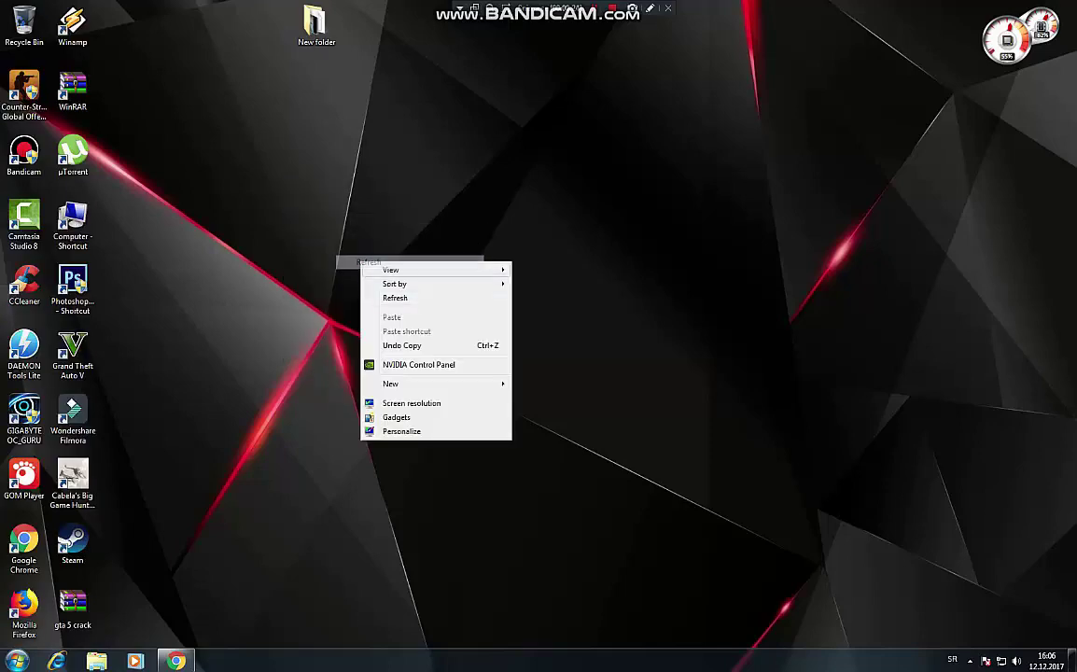
left_click(383, 294)
right_click(246, 157)
left_click(279, 194)
right_click(279, 195)
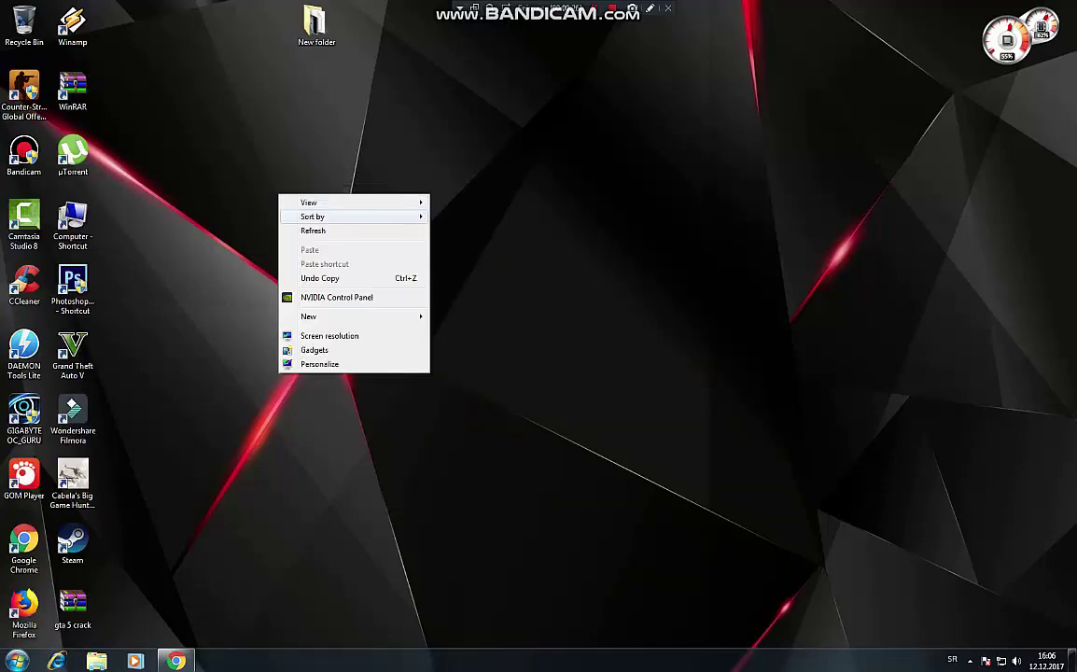
left_click(322, 230)
right_click(322, 229)
left_click(357, 265)
right_click(295, 136)
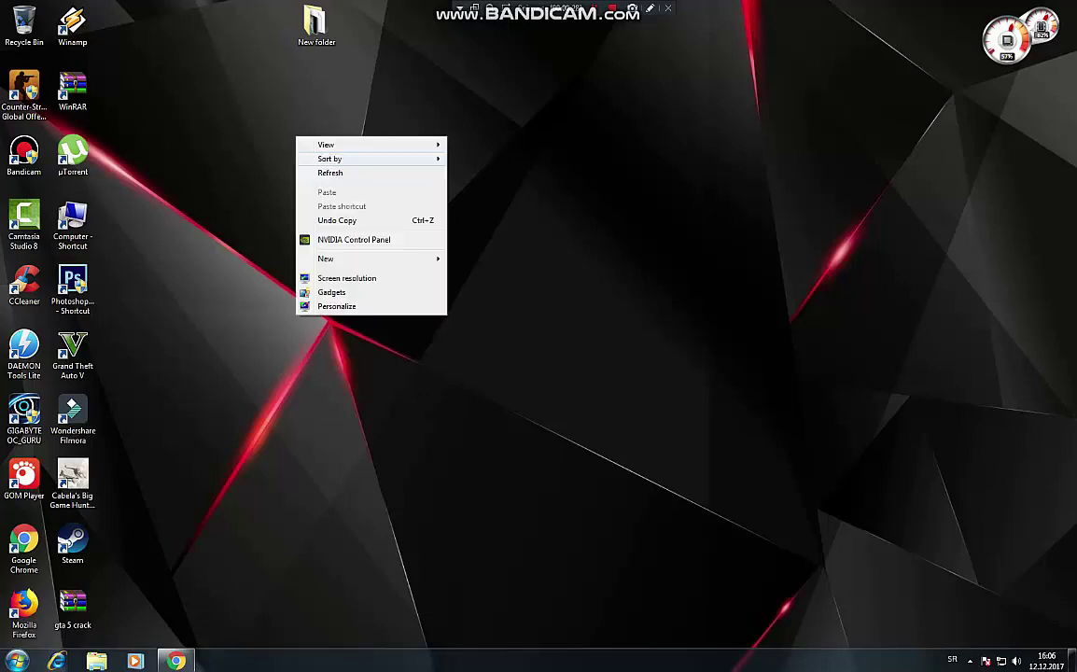
left_click(322, 171)
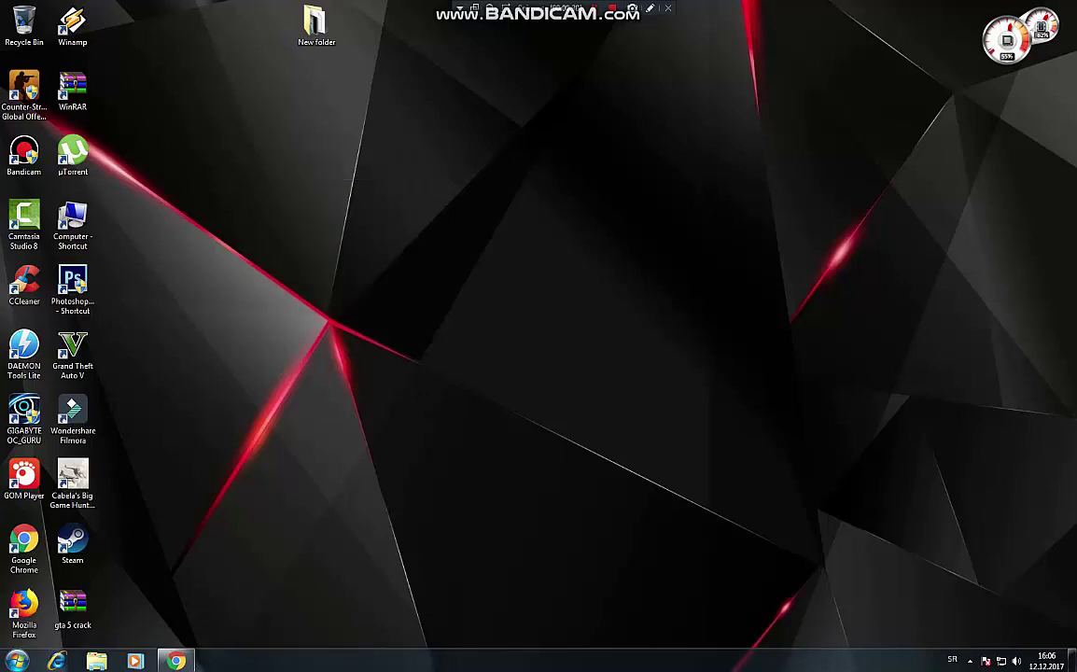
- Switch to Chrome, download the GTA 5 / Grand Theft Auto V-RELOADED torrent file from its RARBG page and open it in µTorrent
left_click(175, 661)
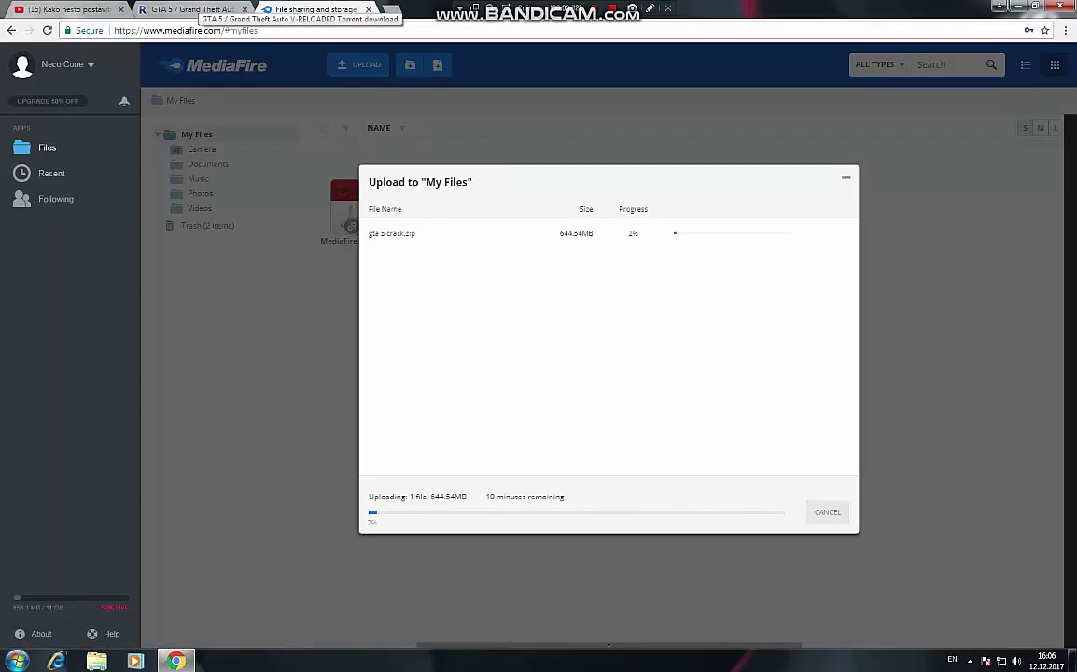
left_click(193, 9)
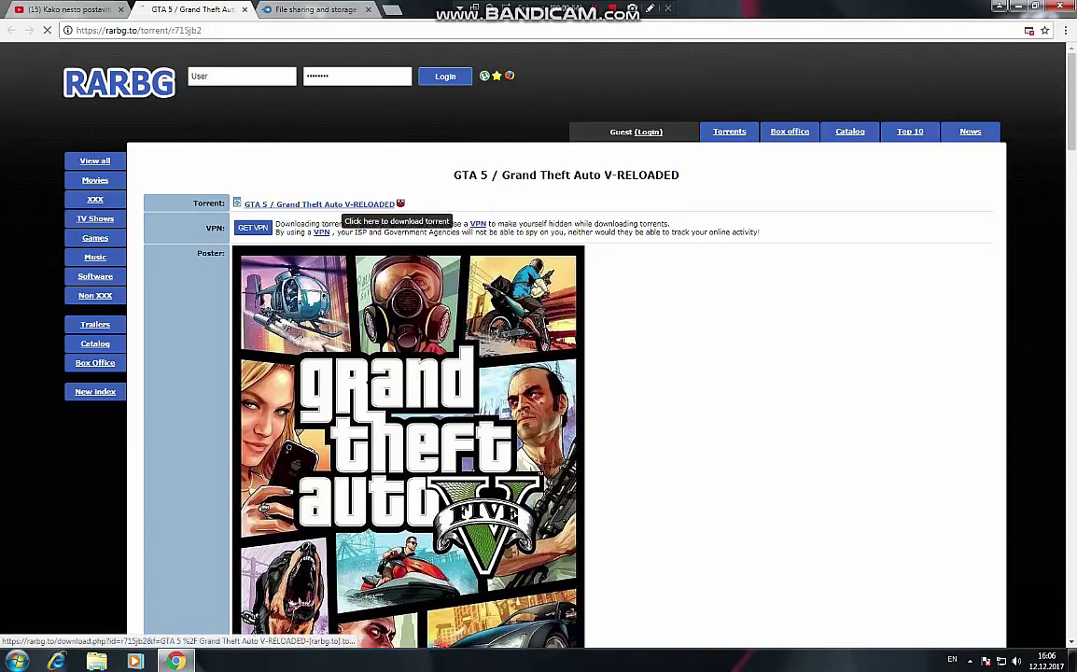
left_click(373, 203)
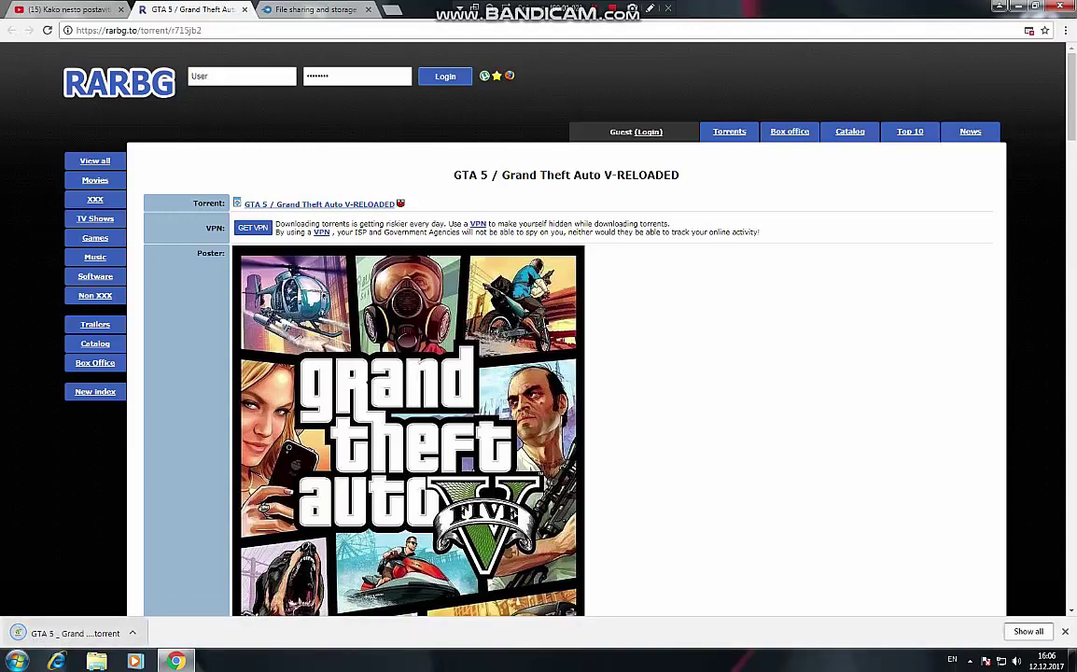
left_click(75, 632)
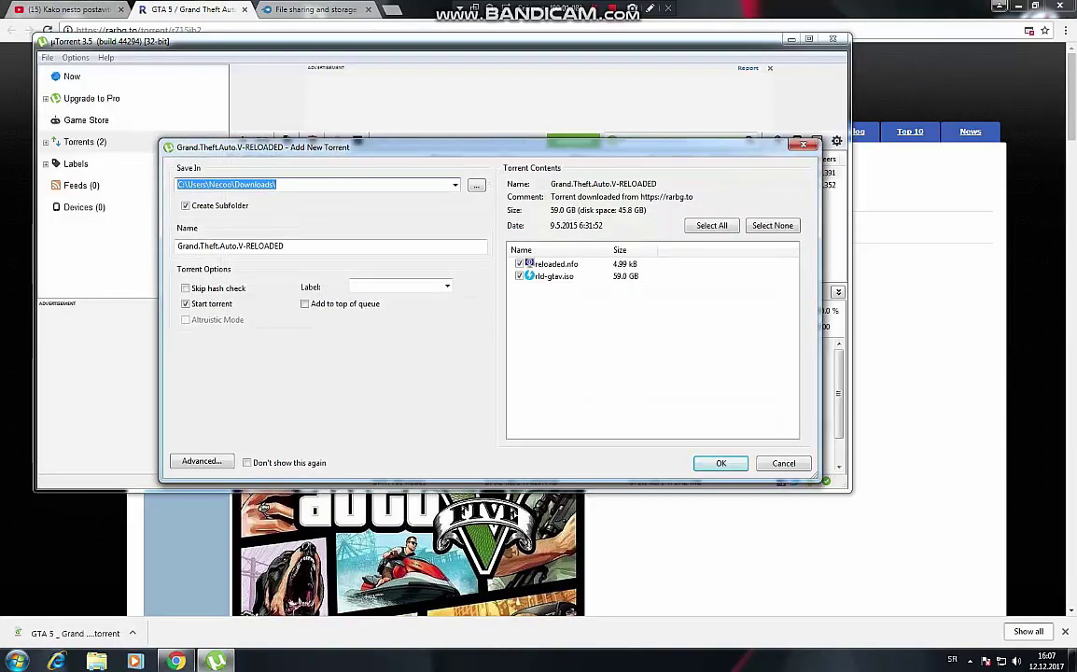
left_click(519, 276)
left_click(520, 264)
left_click(520, 276)
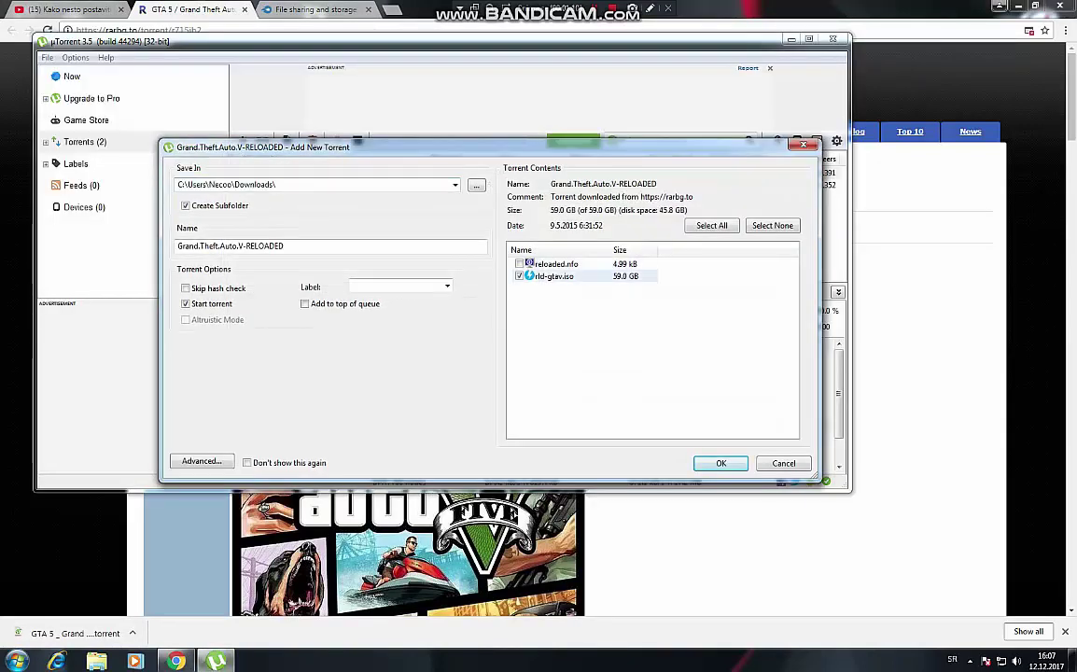
left_click(520, 264)
left_click(519, 264)
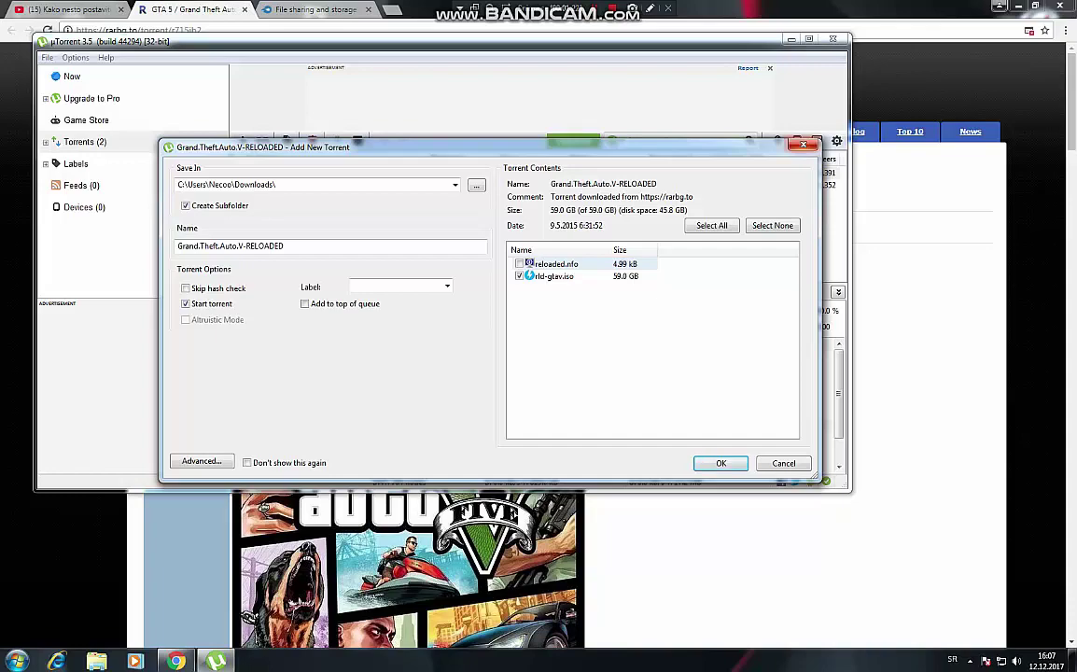
key("Escape")
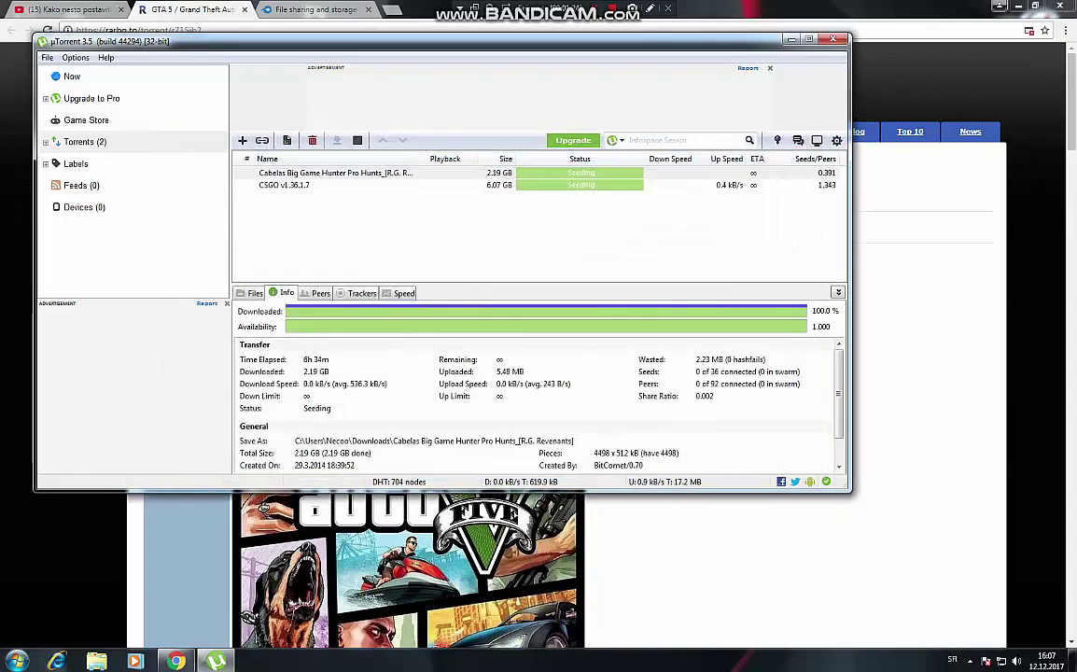
key("alt+F4")
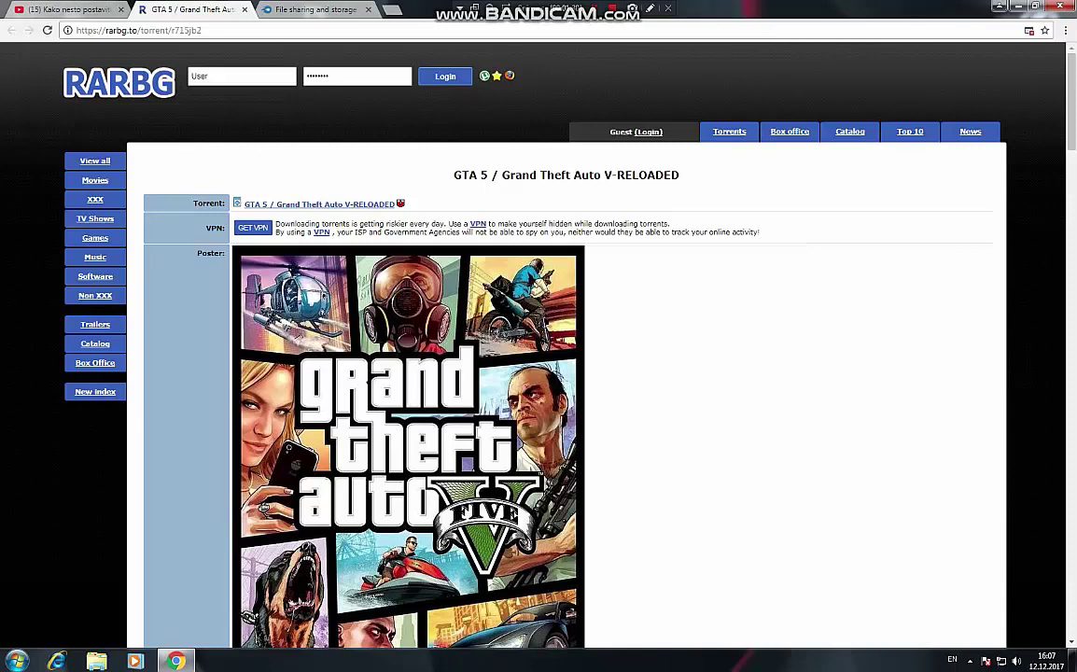
- Check the free space on the hard drives in the Computer window and put the window away
left_click(17, 660)
left_click(193, 495)
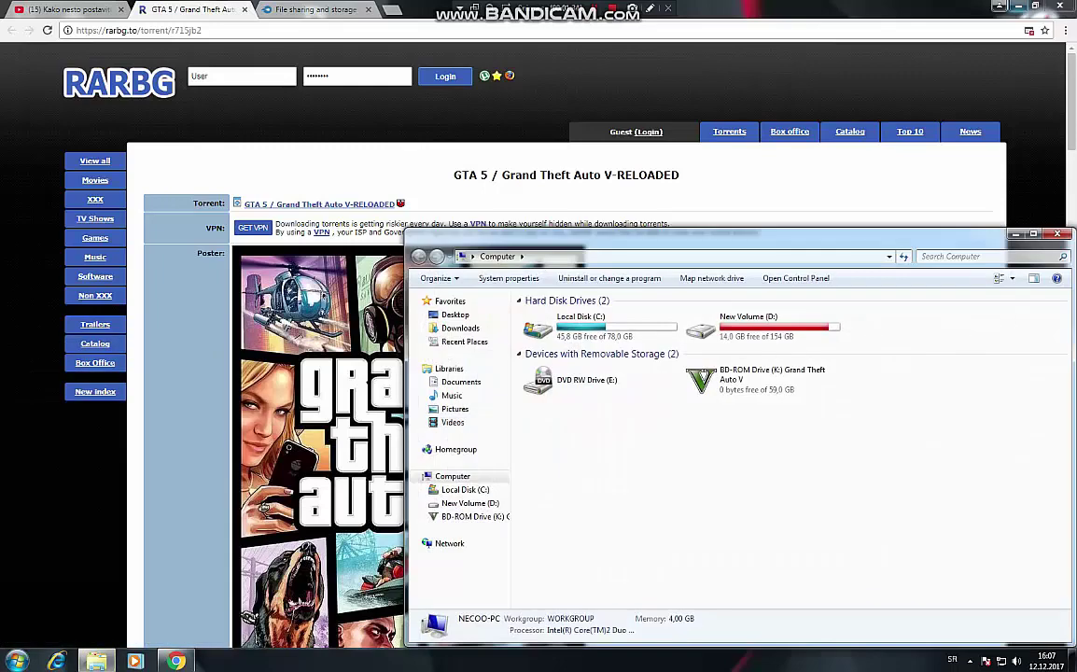
key("alt+F4")
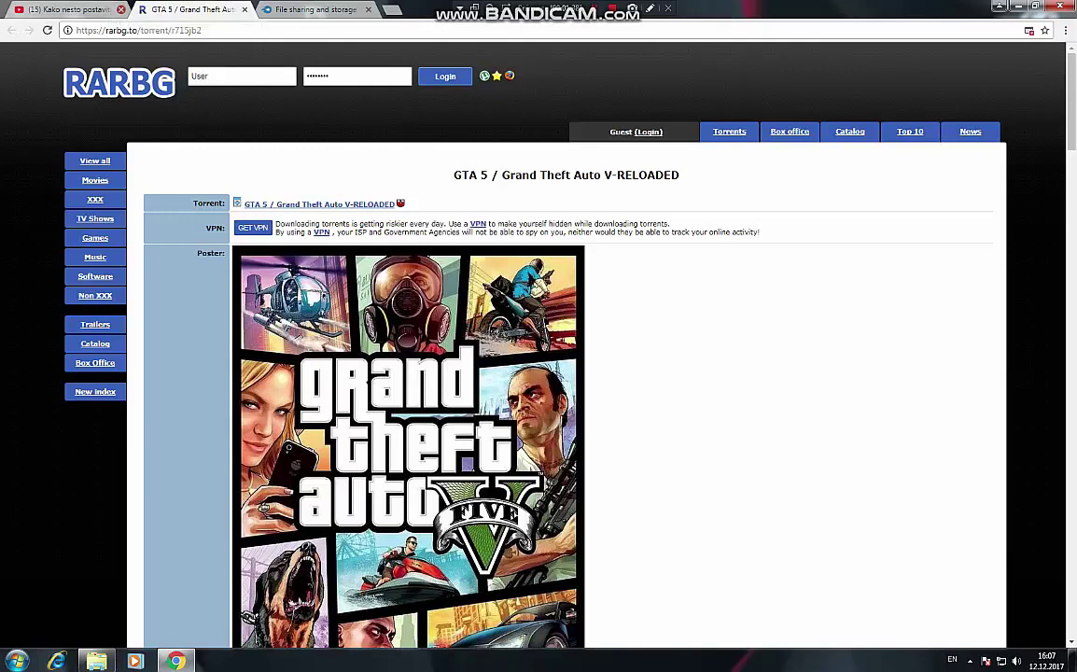
- Close the YouTube page, view the gta 5 crack.zip upload on MediaFire and minimize the browser
left_click(121, 9)
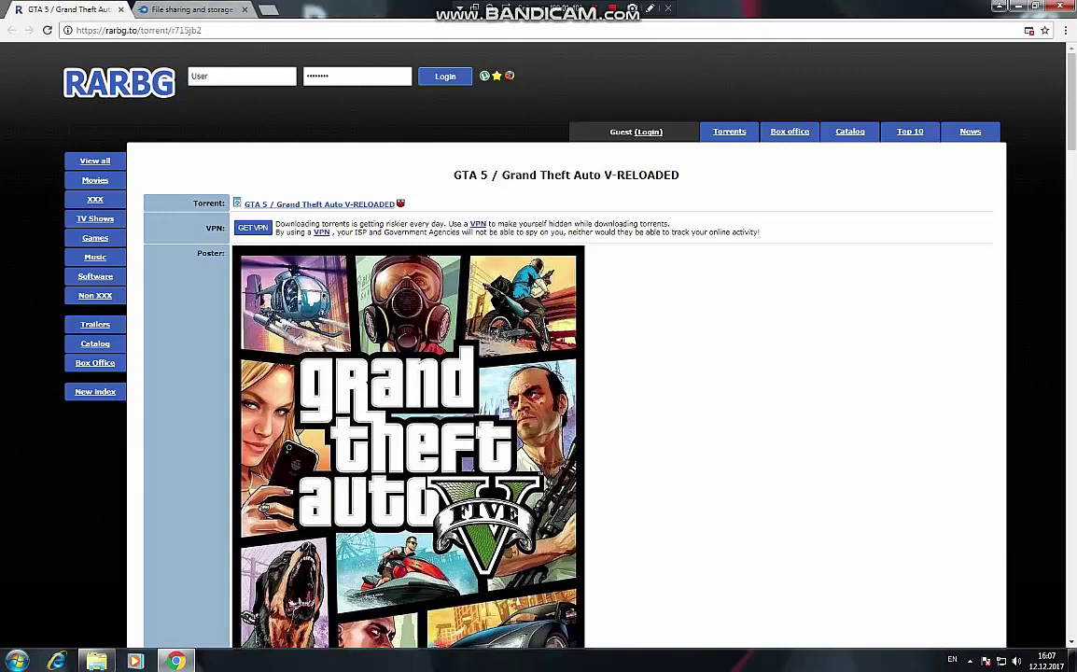
left_click(191, 9)
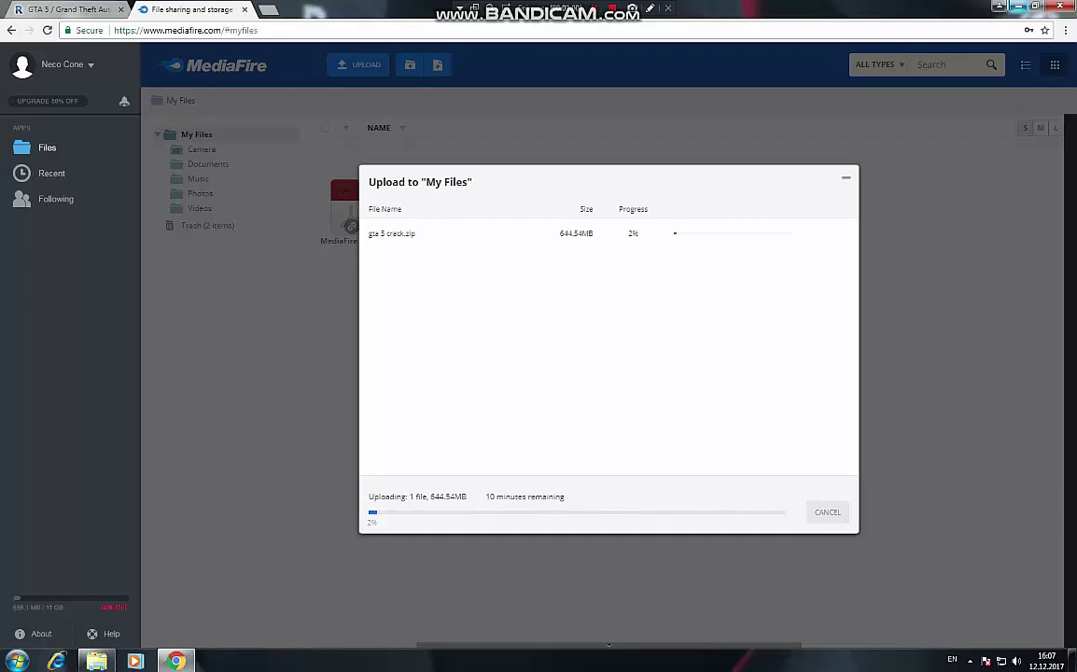
left_click(1018, 6)
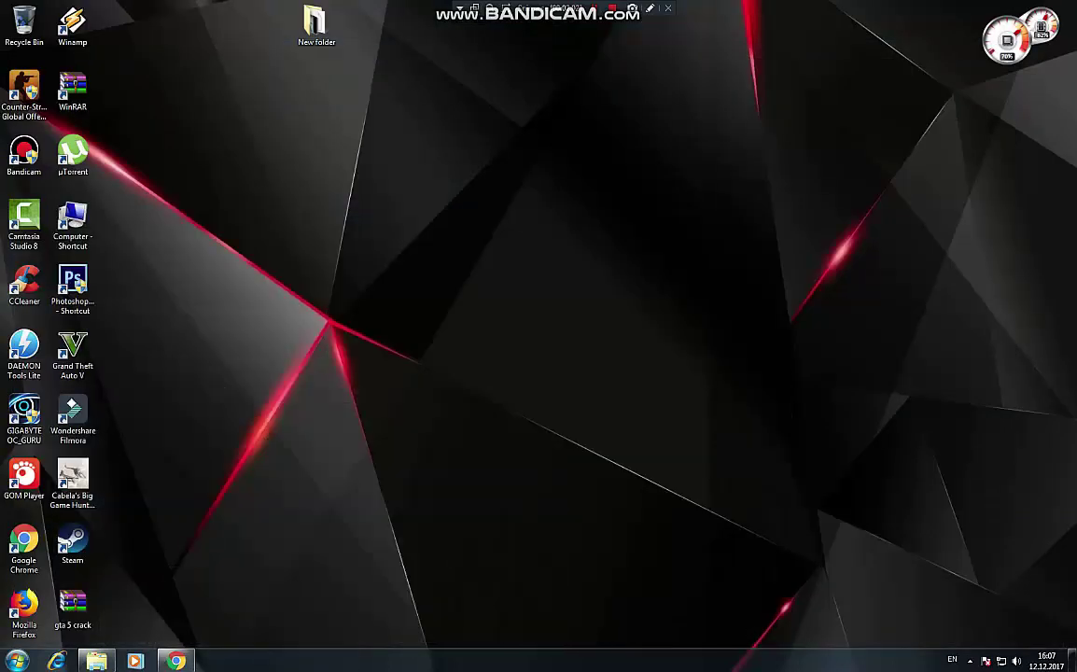
right_click(295, 205)
right_click(337, 229)
left_click(373, 263)
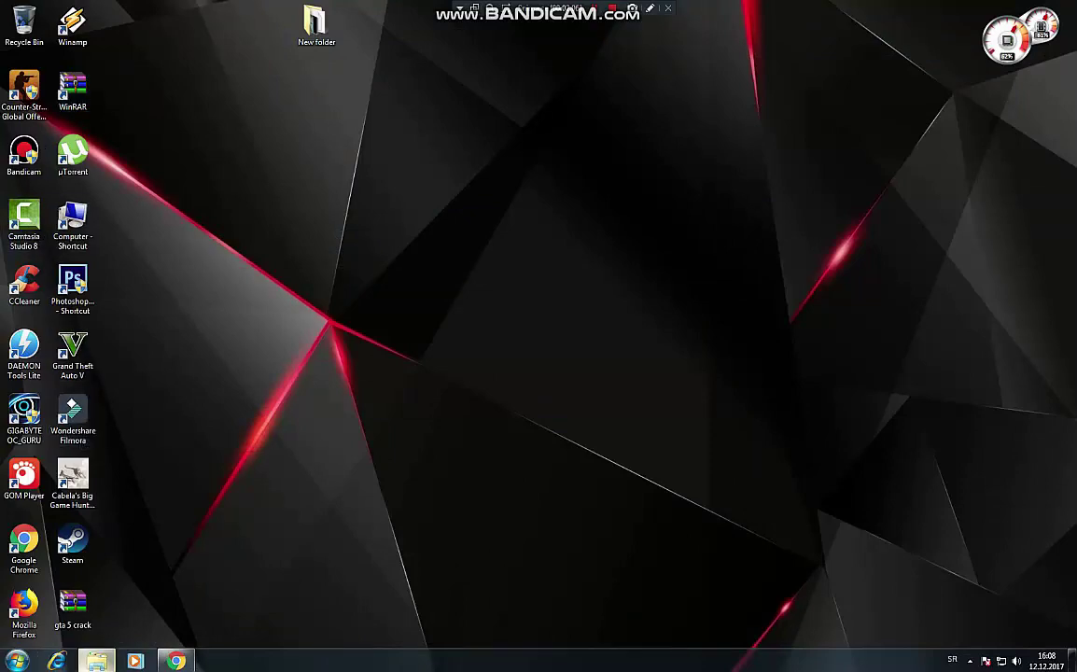
- Open New Volume (D:) in Windows Explorer and select the gta 5 crack ZIP archive
key("super+e")
double_click(763, 328)
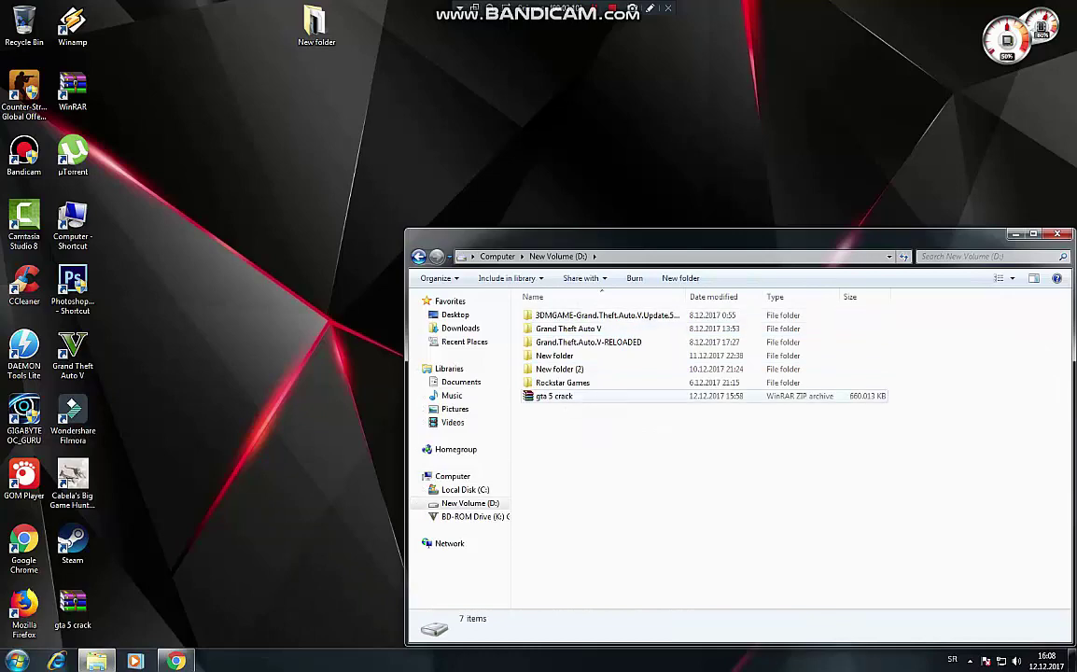
left_click(554, 396)
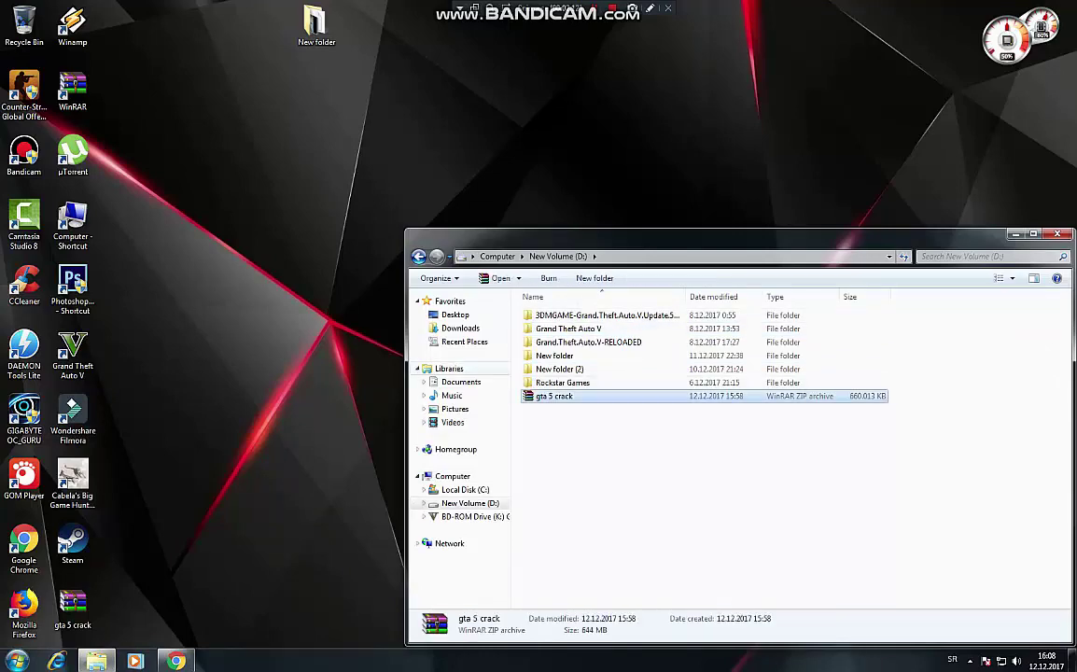
- Examine the Grand Theft Auto V Update 5 + Retail to Steam folder in Downloads and return to New Volume (D:)
left_click(460, 329)
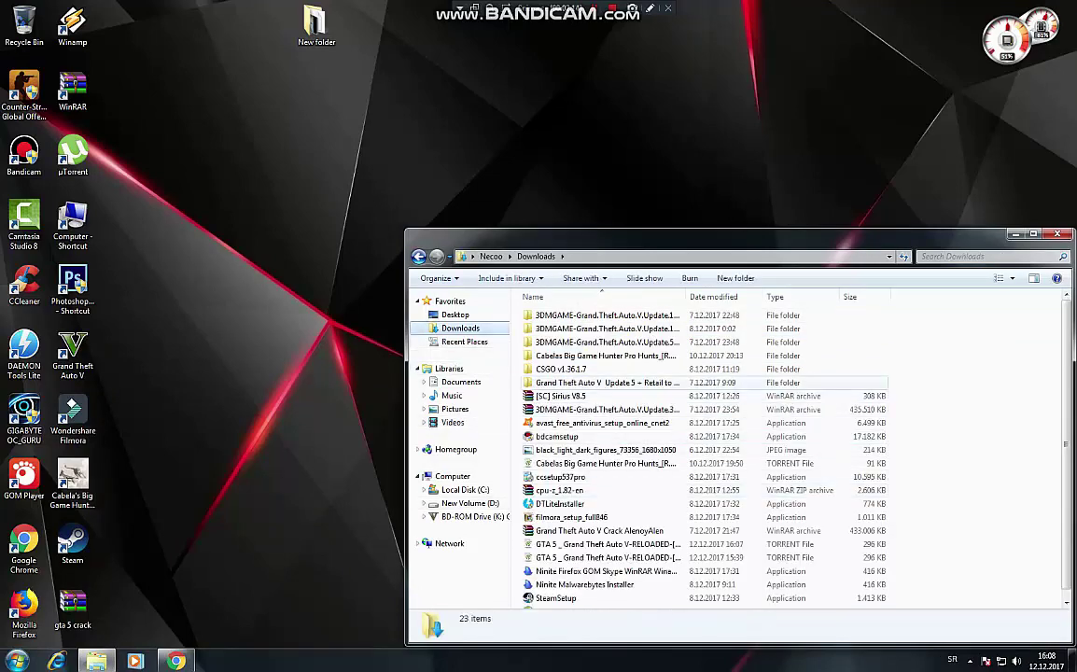
double_click(560, 383)
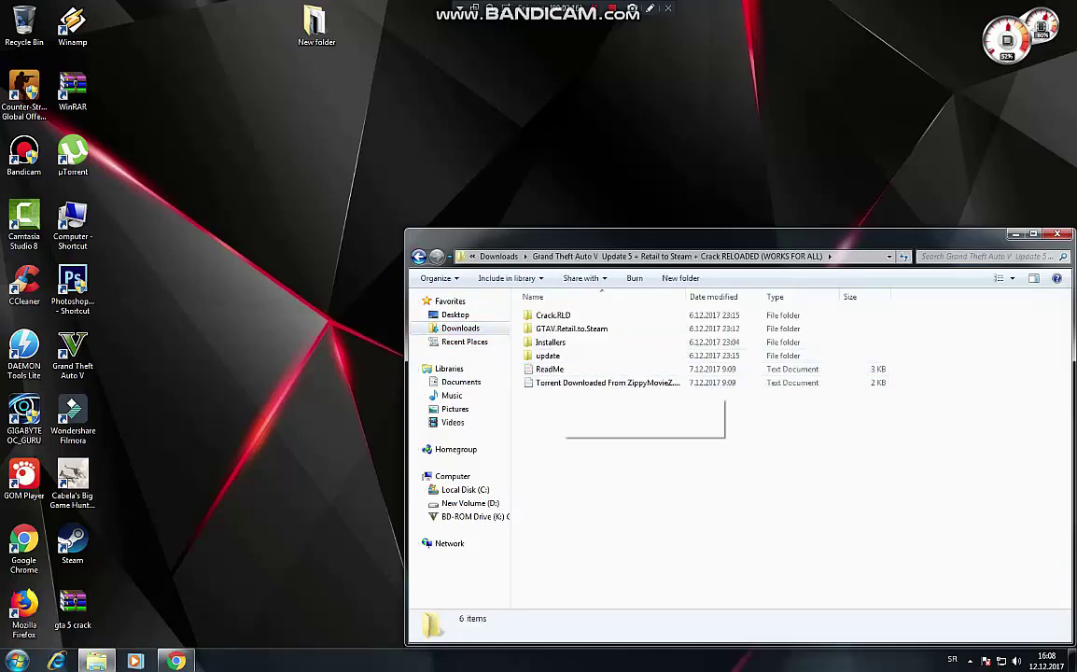
mouse_move(537, 401)
left_mouse_down()
mouse_move(546, 373)
mouse_move(546, 400)
left_mouse_up()
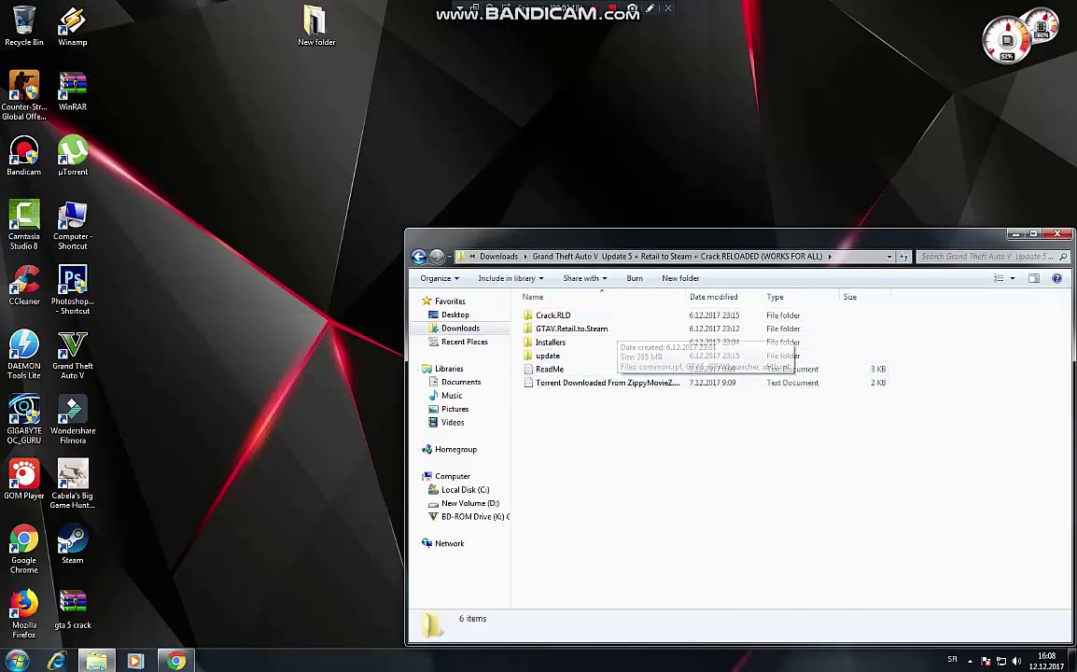
left_click(419, 257)
left_click(419, 256)
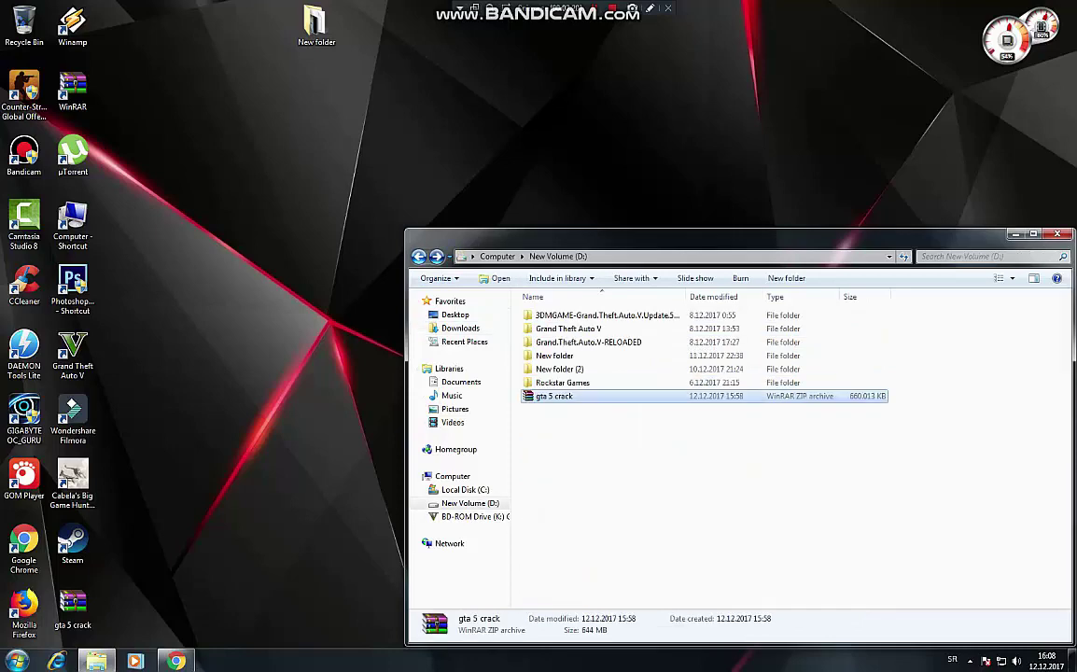
- Open the Grand.Theft.Auto.V-RELOADED folder on New Volume (D:) and examine its Grand Theft Auto V Update 5 subfolder
key("alt+Left")
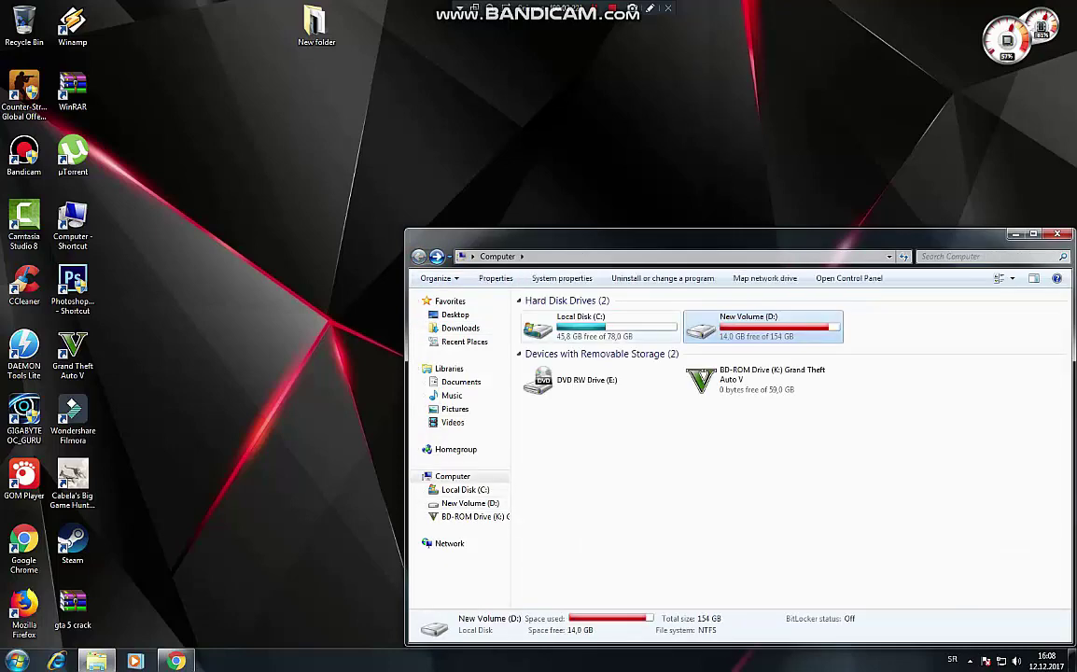
key("Return")
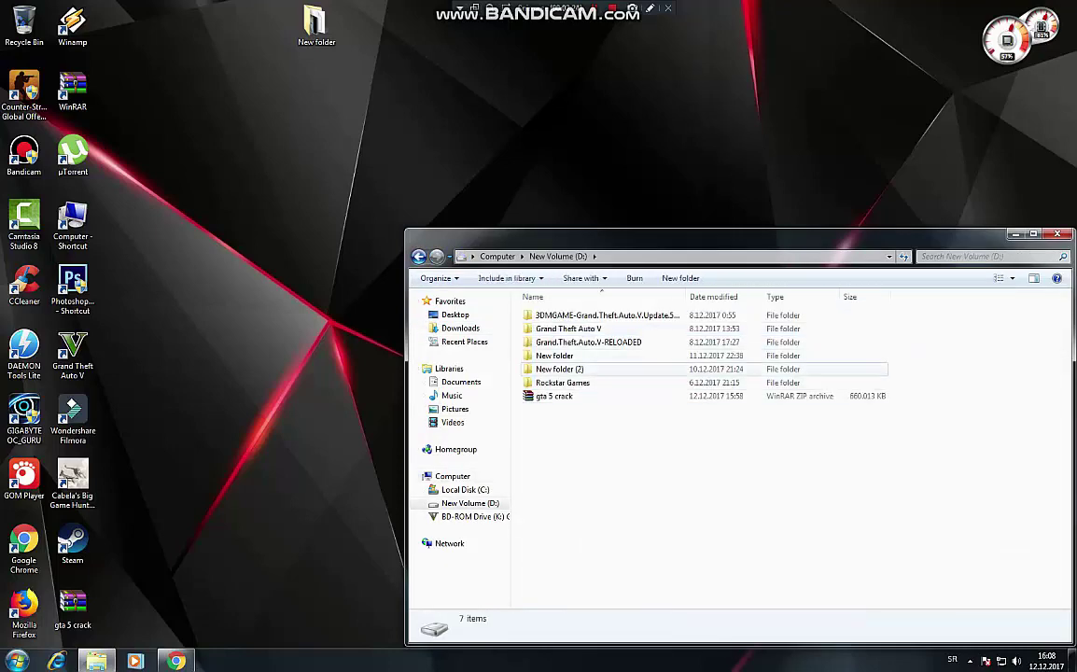
double_click(588, 342)
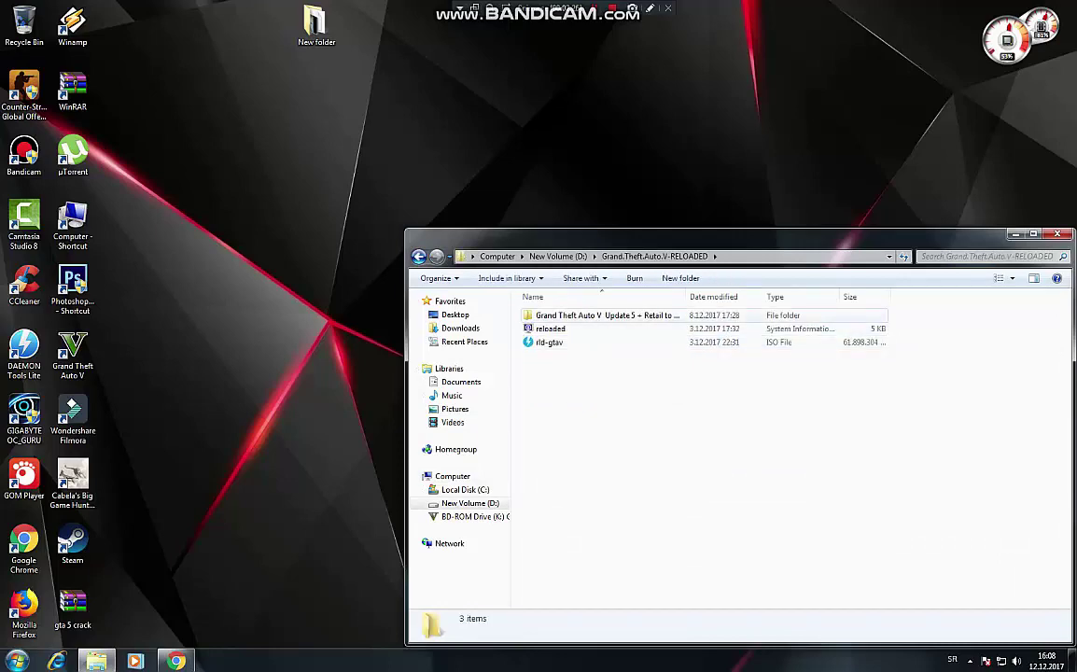
key("Down")
key("Return")
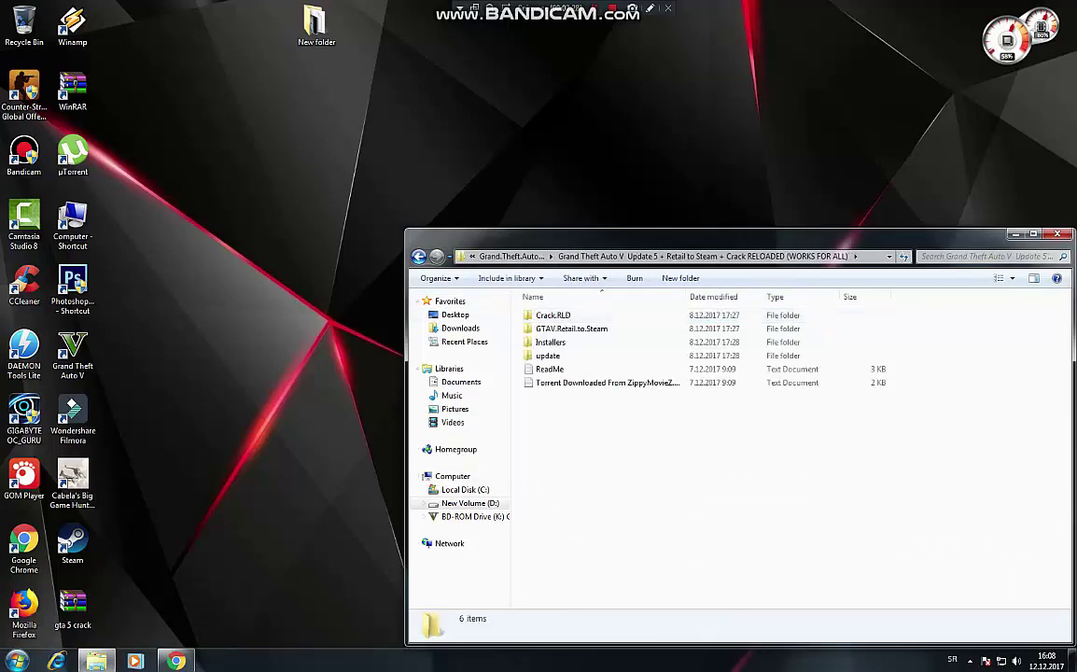
key("alt+Left")
key("alt+Left")
key("Return")
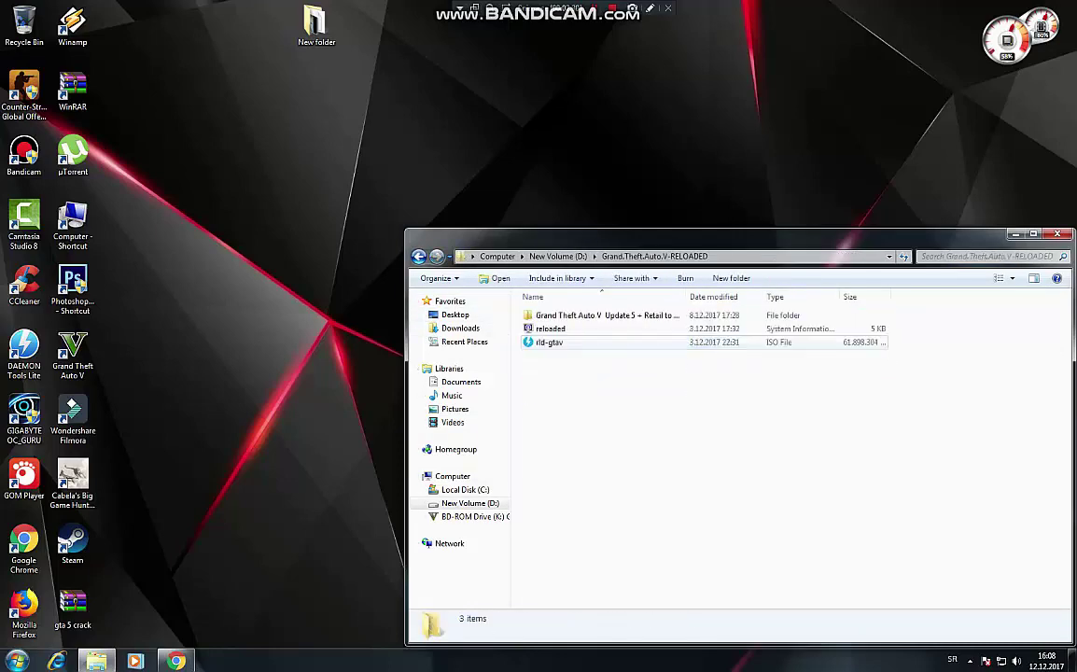
- View the available actions for the rld-gtav ISO file and select the DAEMON Tools Lite shortcut on the desktop
left_click(569, 342)
right_click(536, 342)
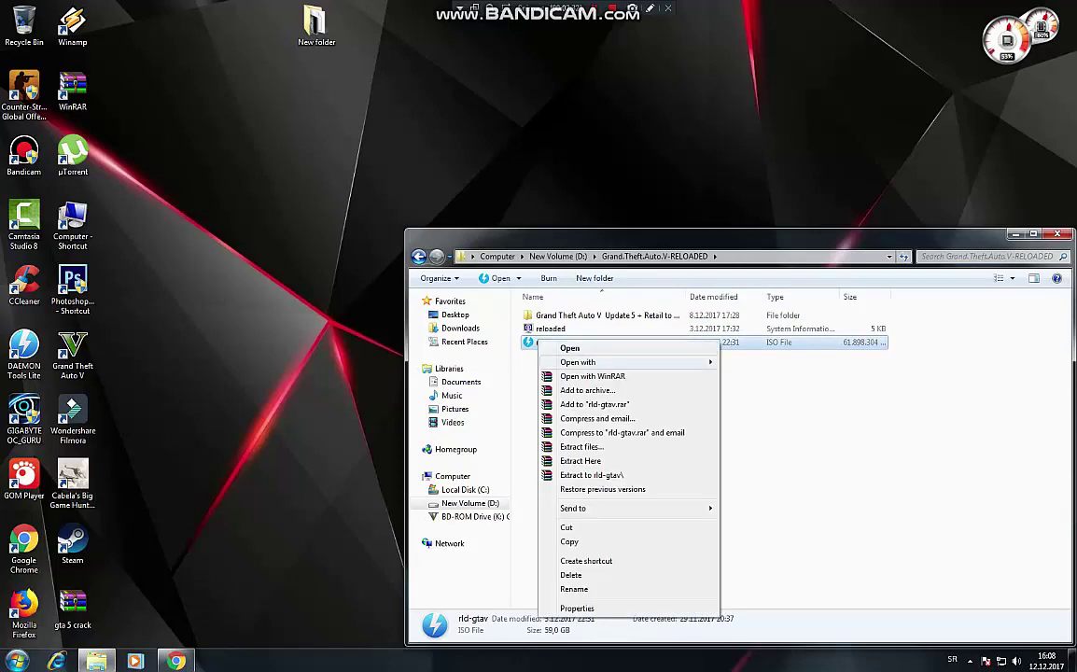
left_click(299, 354)
left_click(25, 353)
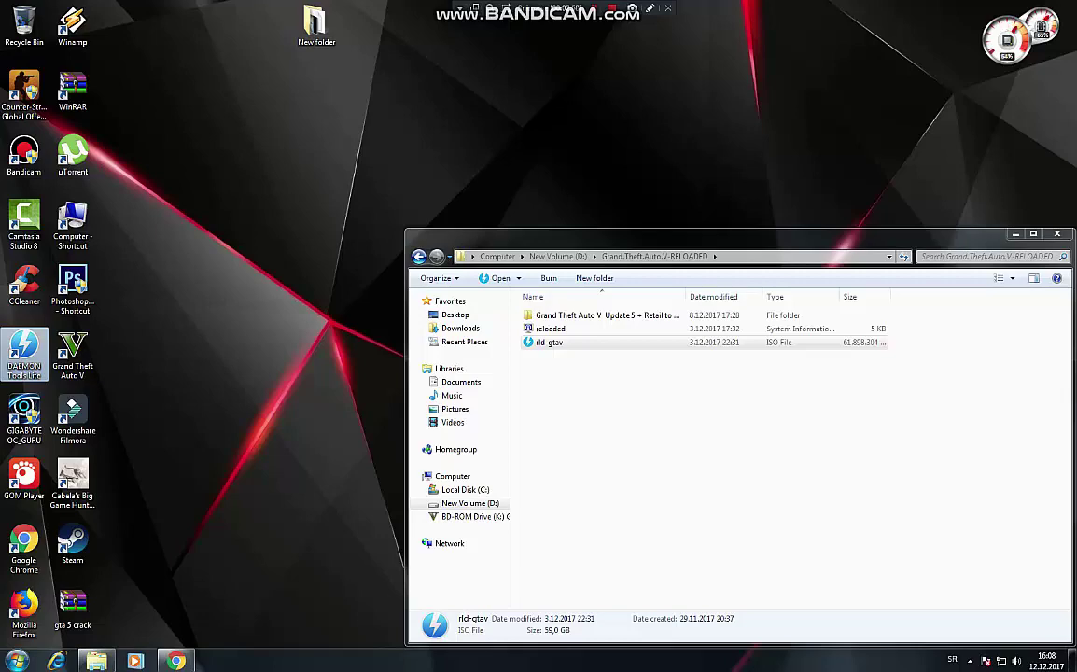
right_click(221, 169)
right_click(243, 209)
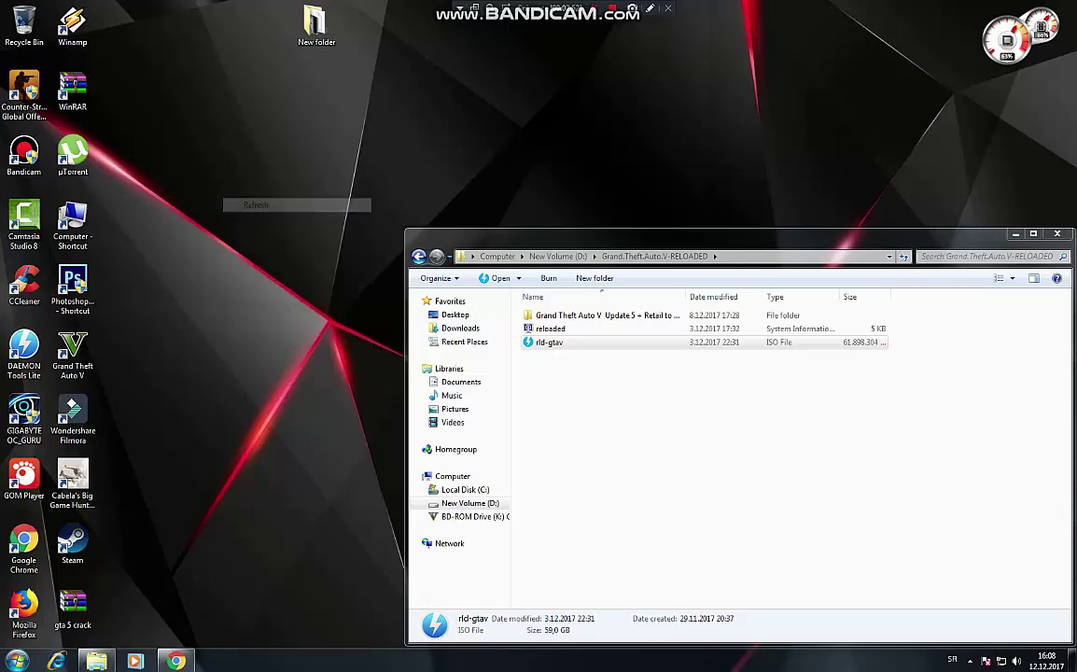
- Unmount the Grand Theft Auto V image from virtual drive K: in DAEMON Tools Lite
right_click(260, 245)
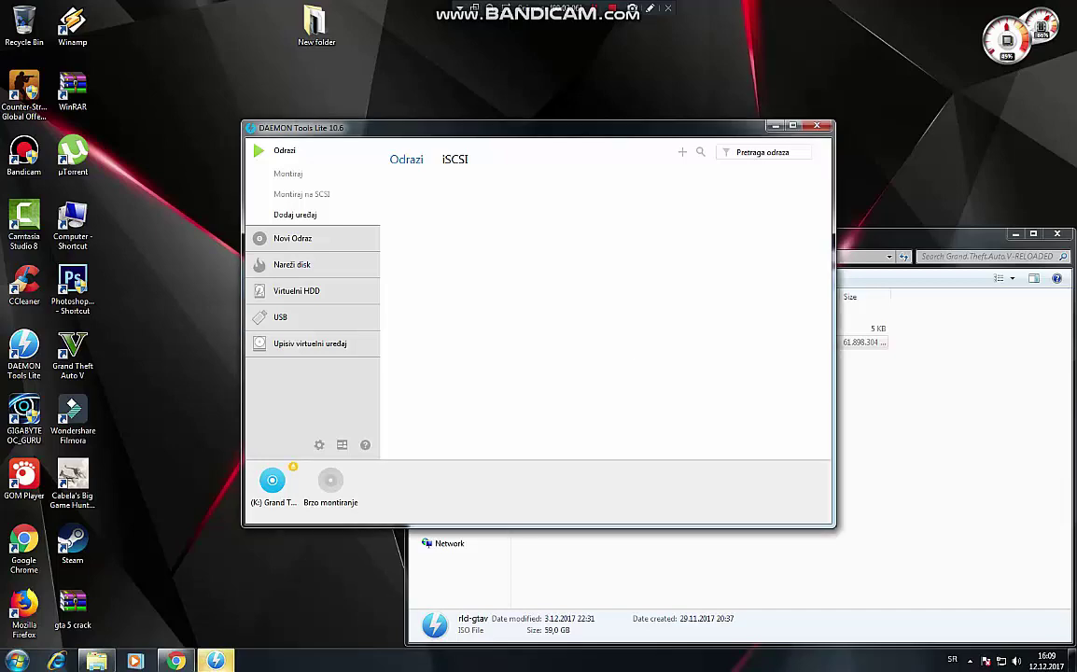
right_click(273, 479)
left_click(326, 534)
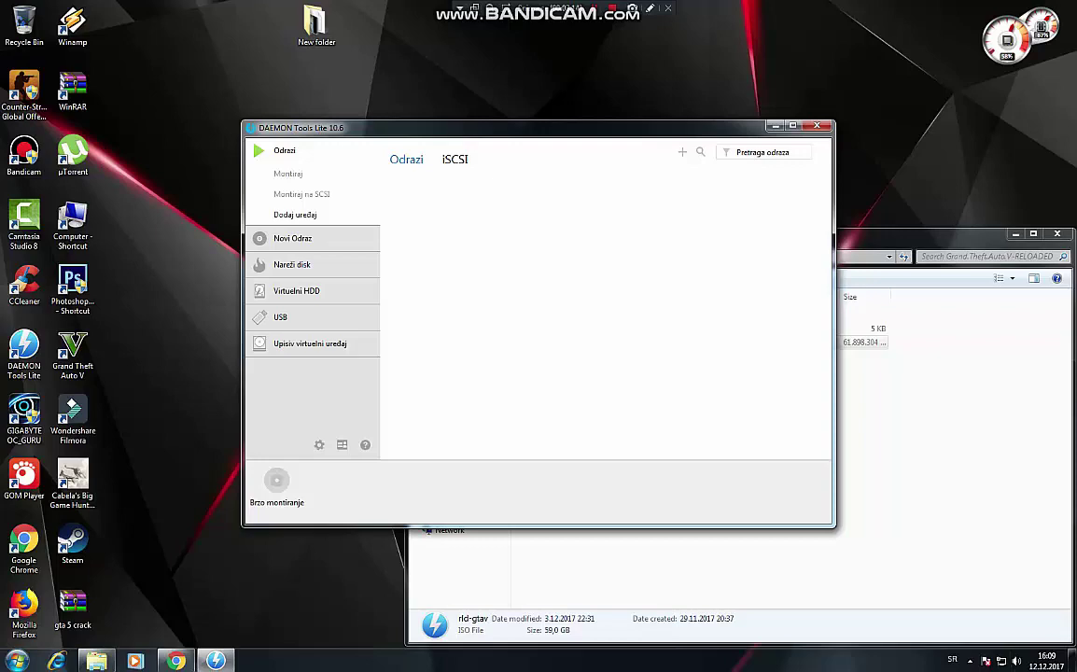
left_click(970, 660)
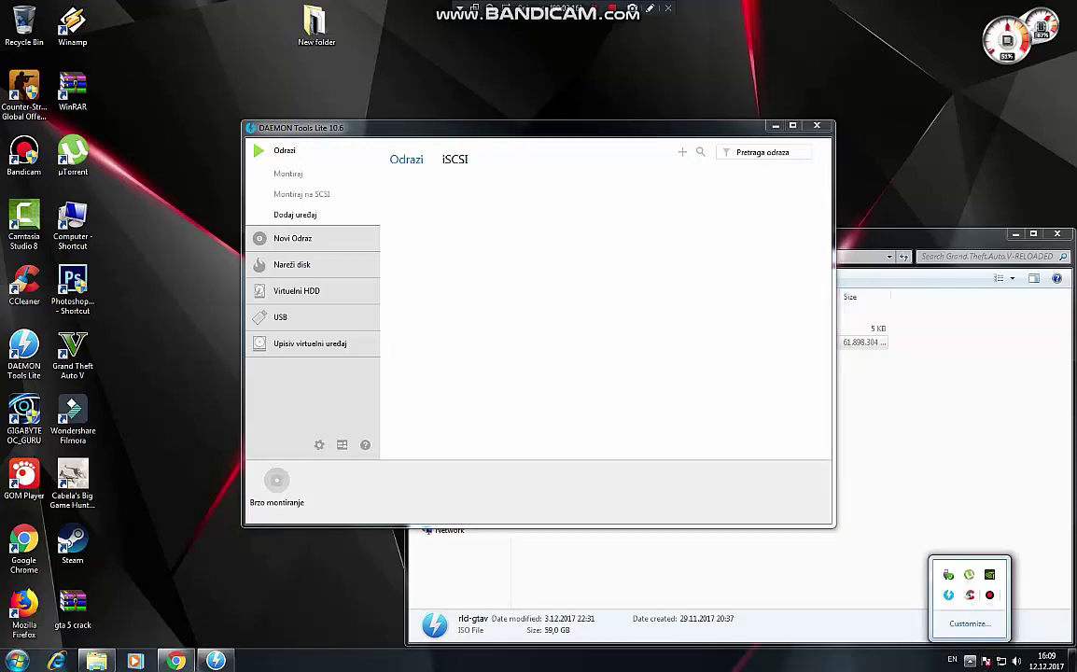
right_click(882, 146)
right_click(905, 177)
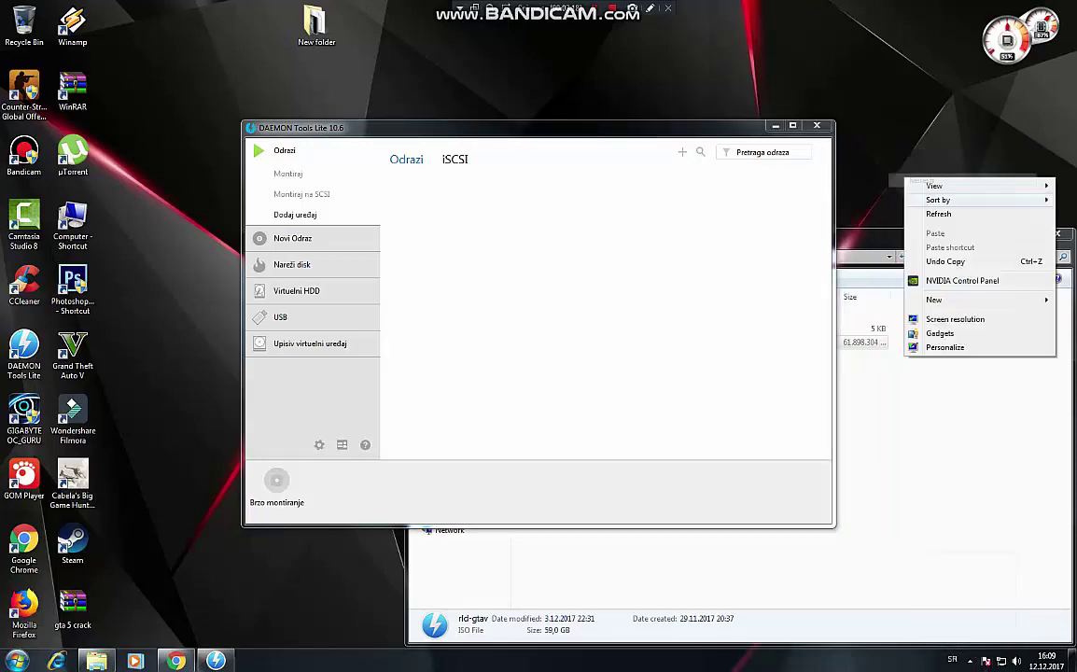
left_click(938, 214)
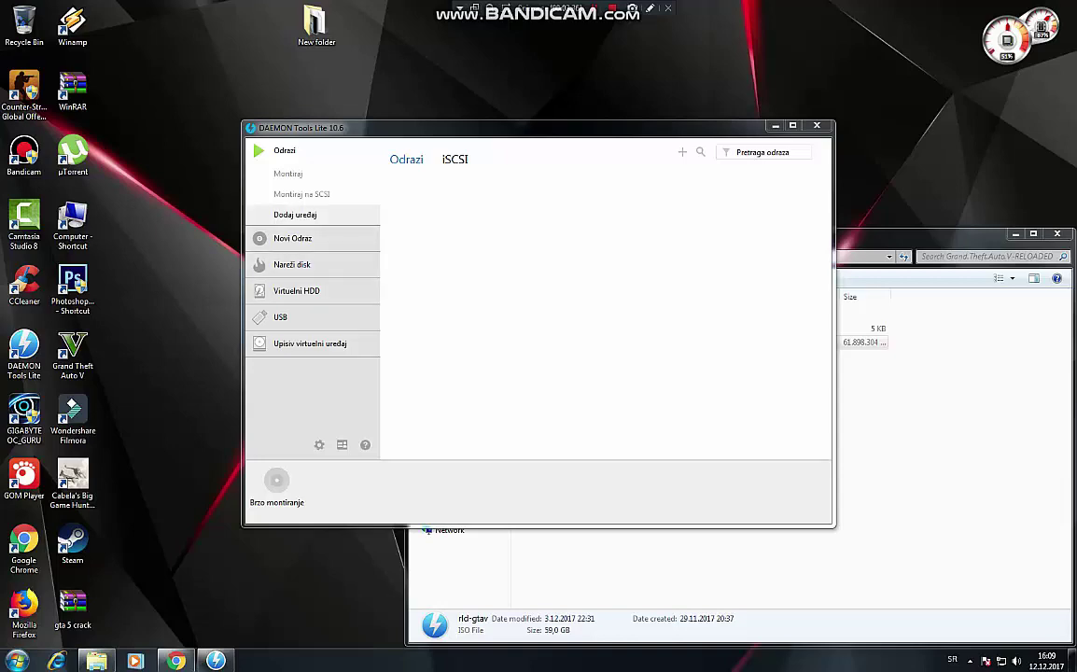
right_click(219, 27)
left_click(234, 64)
right_click(231, 57)
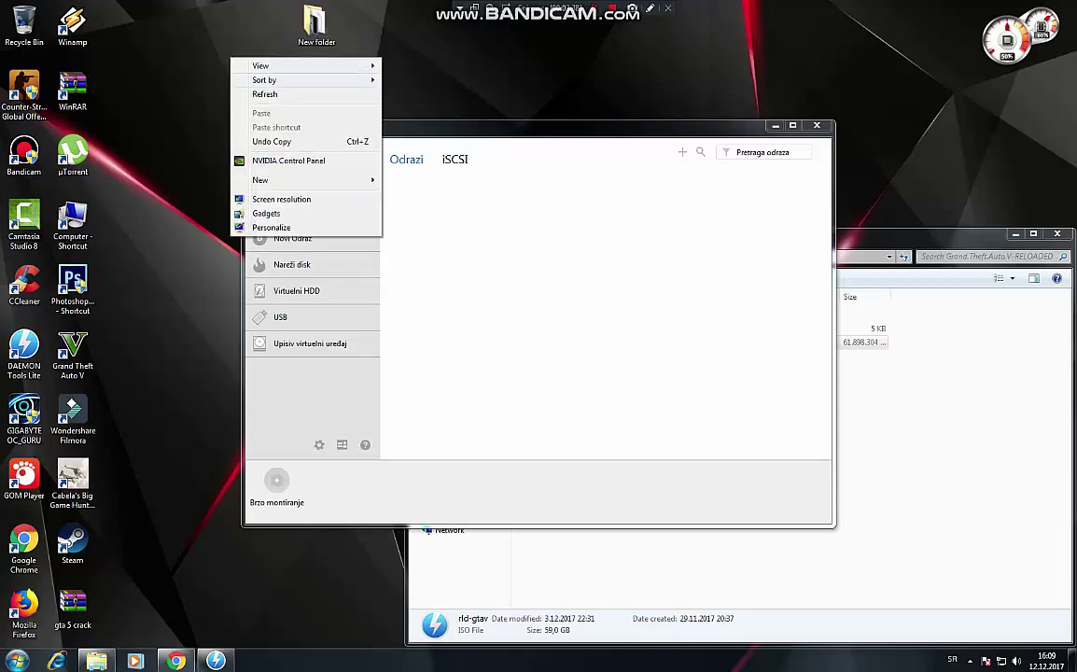
left_click(246, 95)
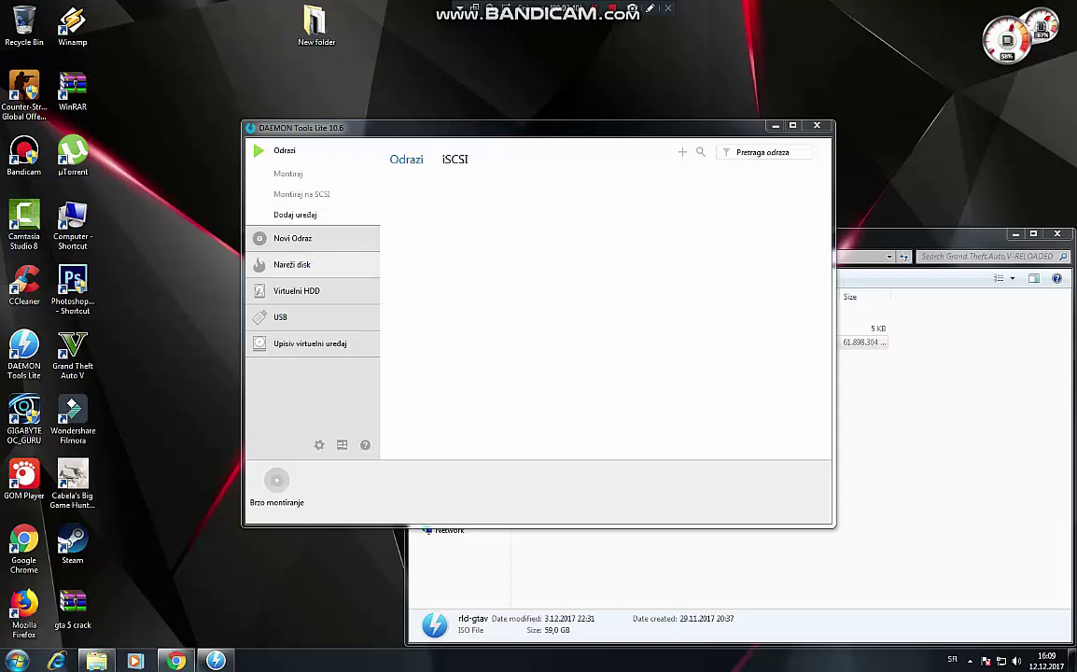
- Add the rld-gtav ISO file to the DAEMON Tools Lite images and mount it, dismissing AutoPlay
left_click(896, 466)
left_click(551, 342)
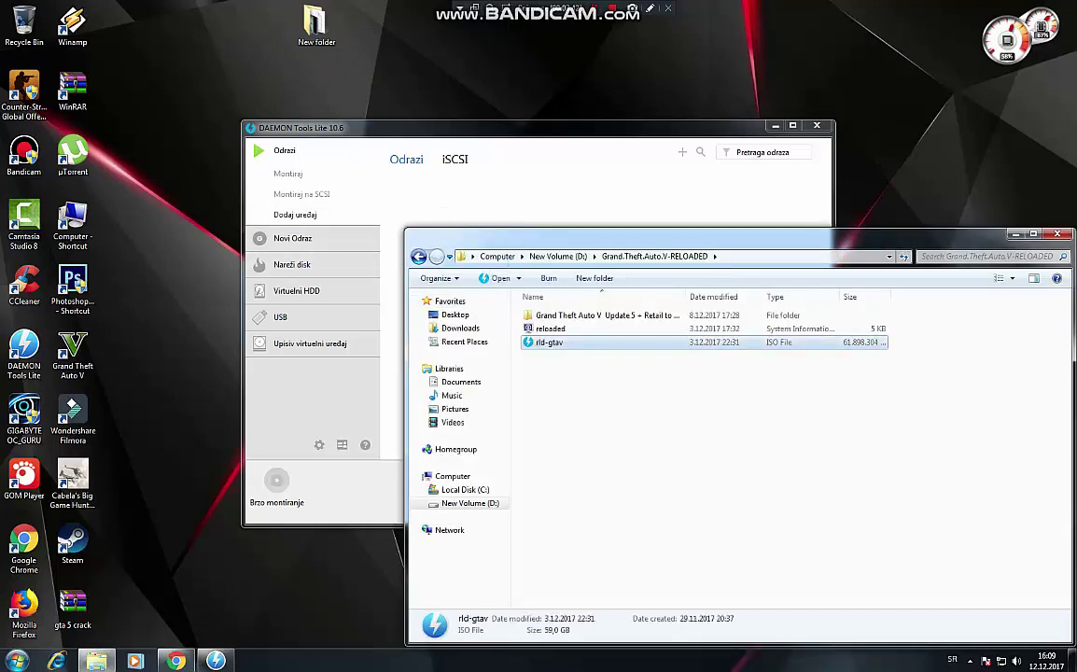
left_click_drag(549, 342, 440, 228)
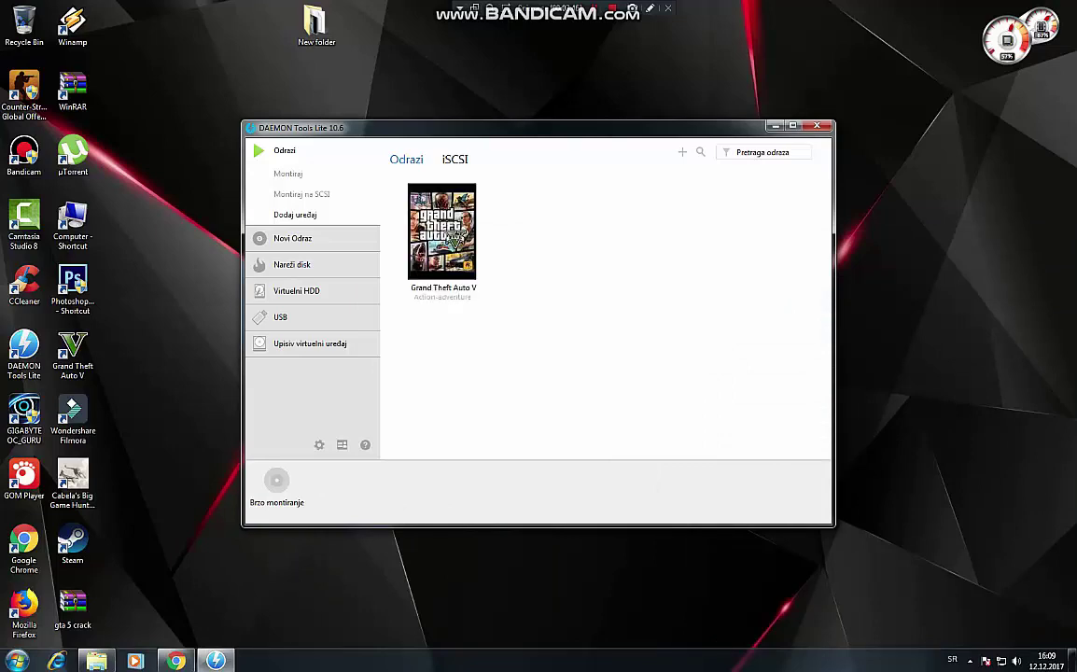
left_click(440, 233)
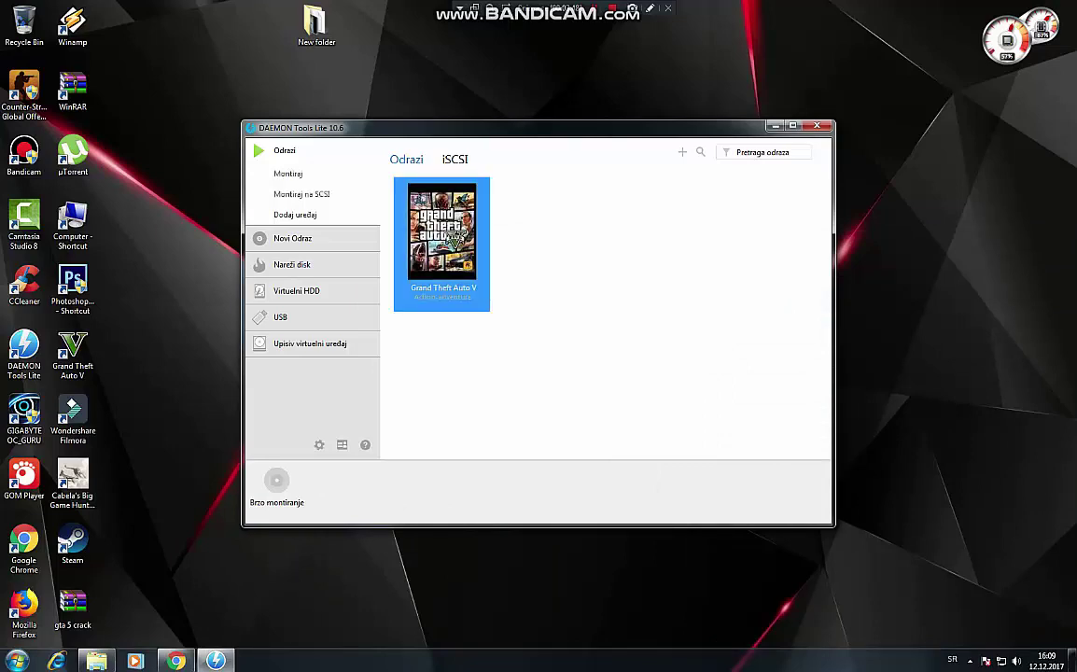
double_click(440, 233)
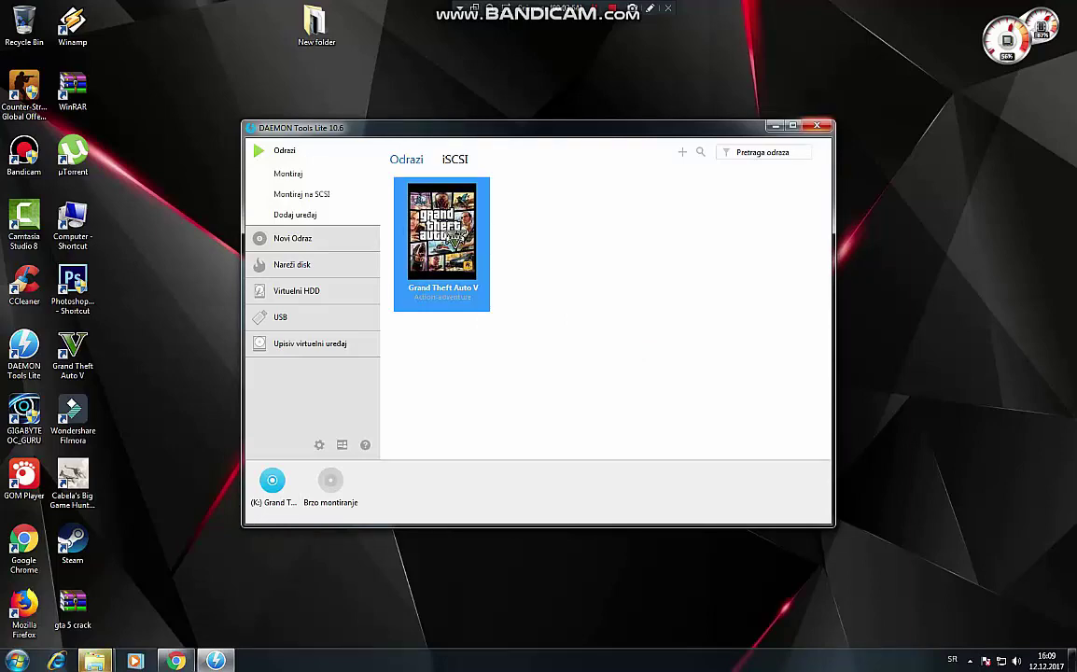
left_click(775, 126)
left_click(625, 163)
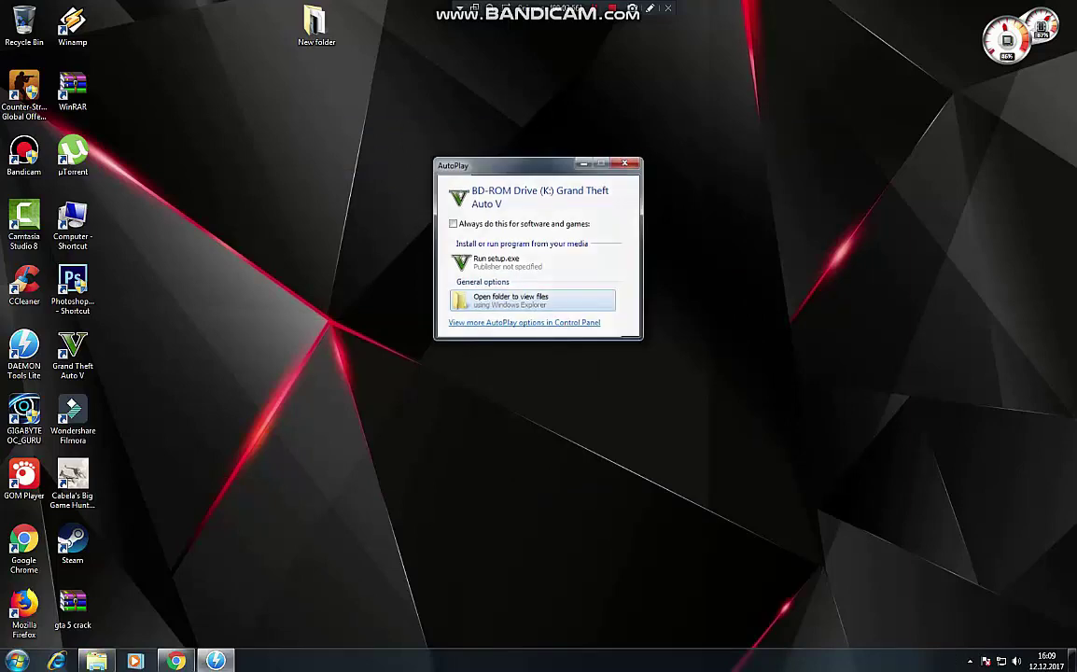
- Open the mounted Grand Theft Auto V drive (K:) in Windows Explorer and run its setup application with the music stopped
double_click(72, 223)
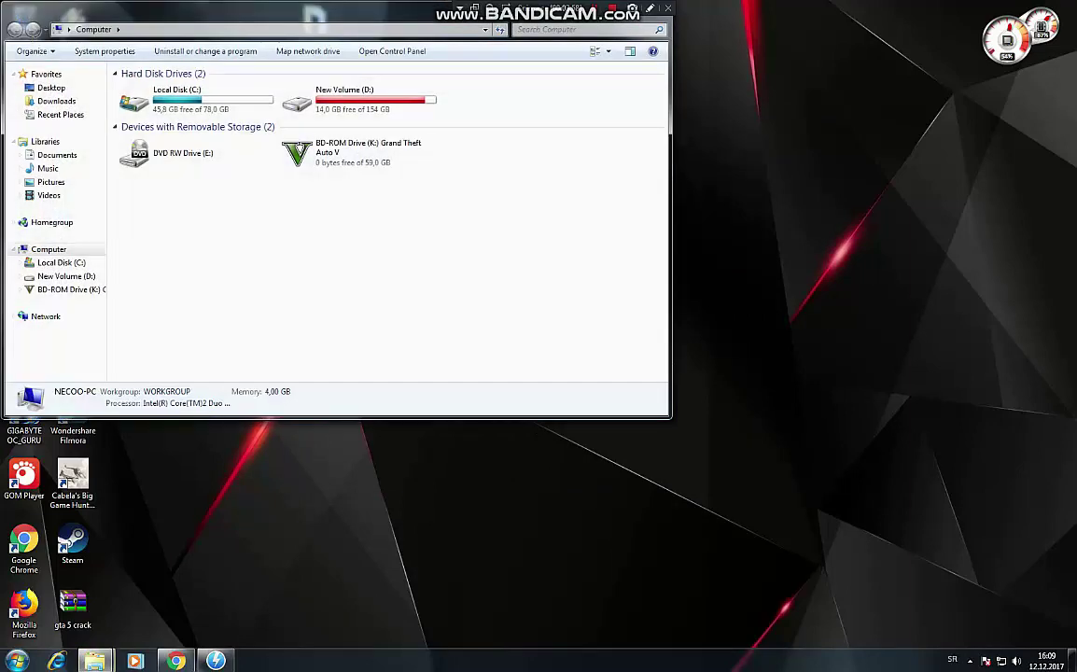
right_click(322, 149)
left_click(353, 183)
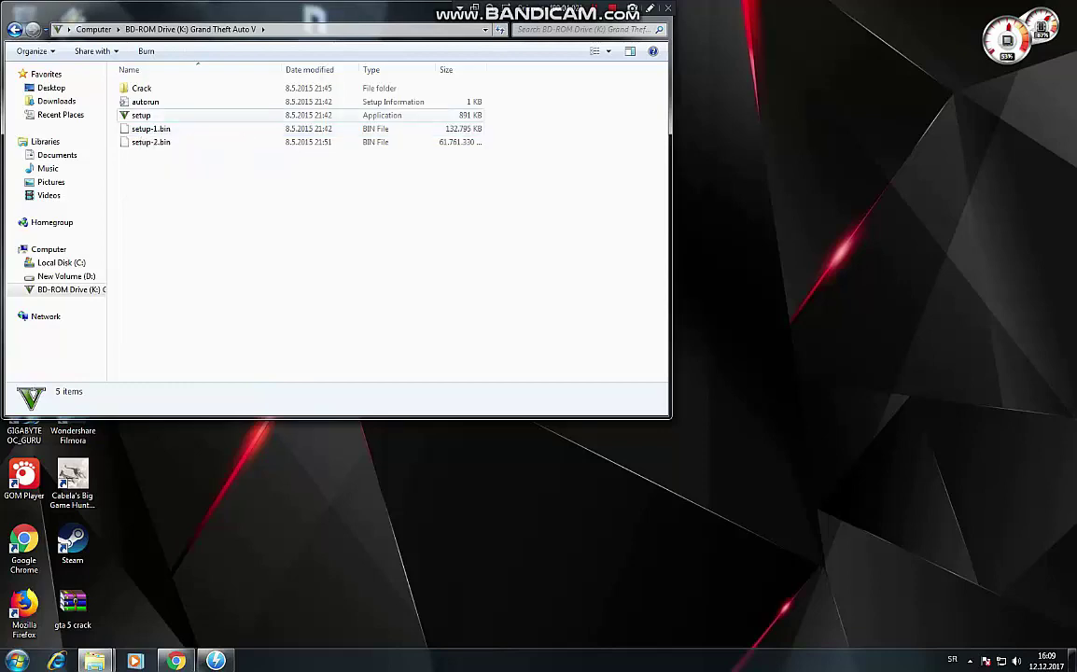
left_click(141, 116)
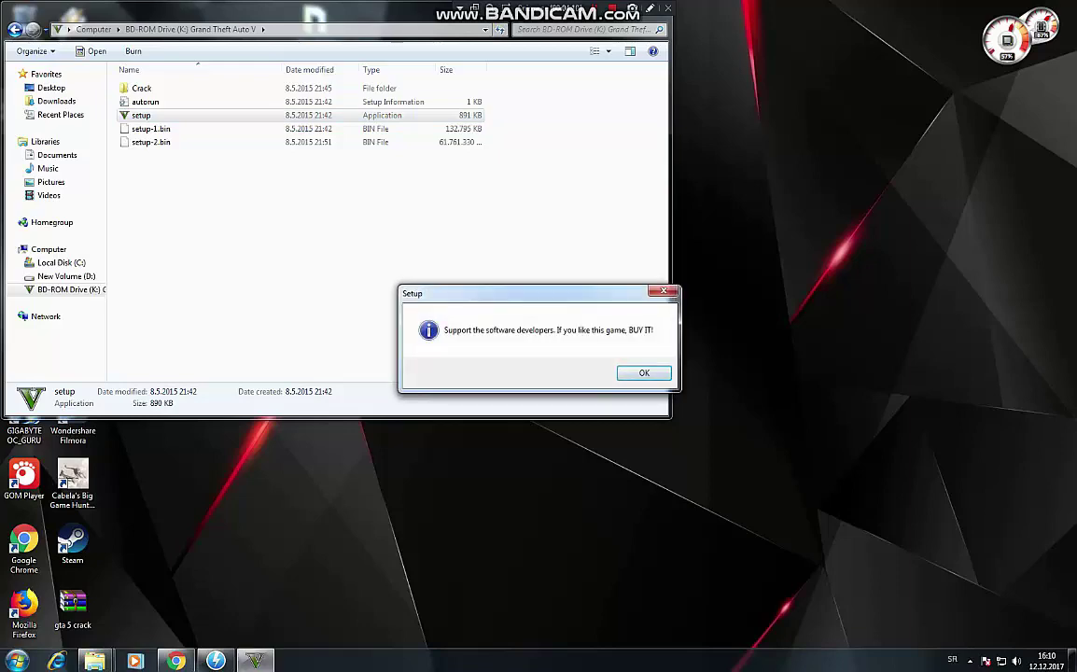
key("Return")
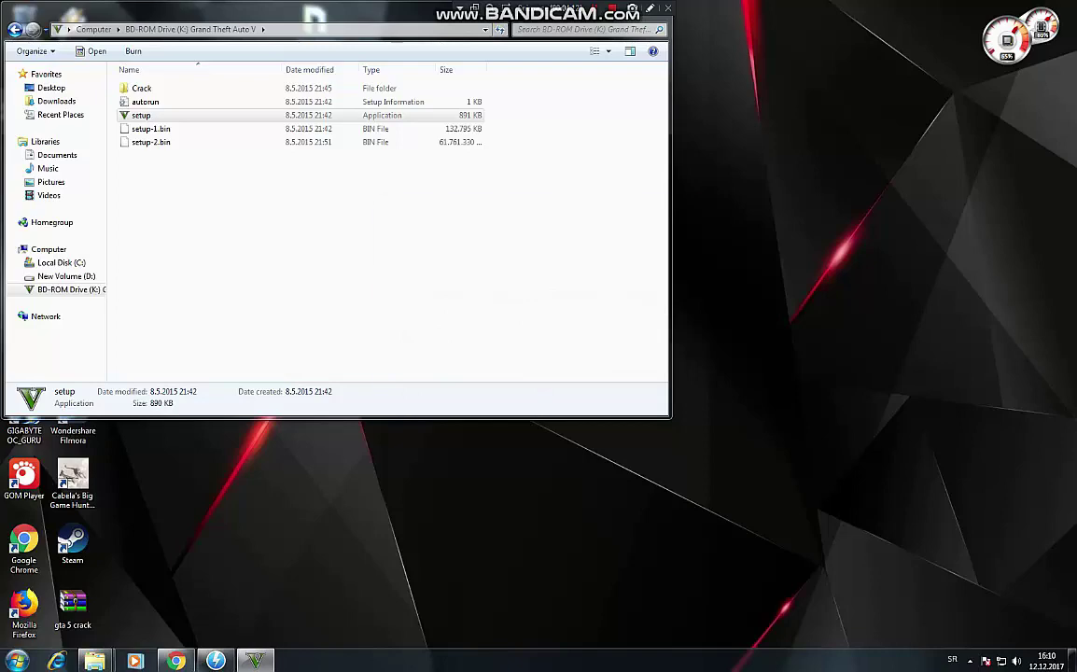
left_click(397, 433)
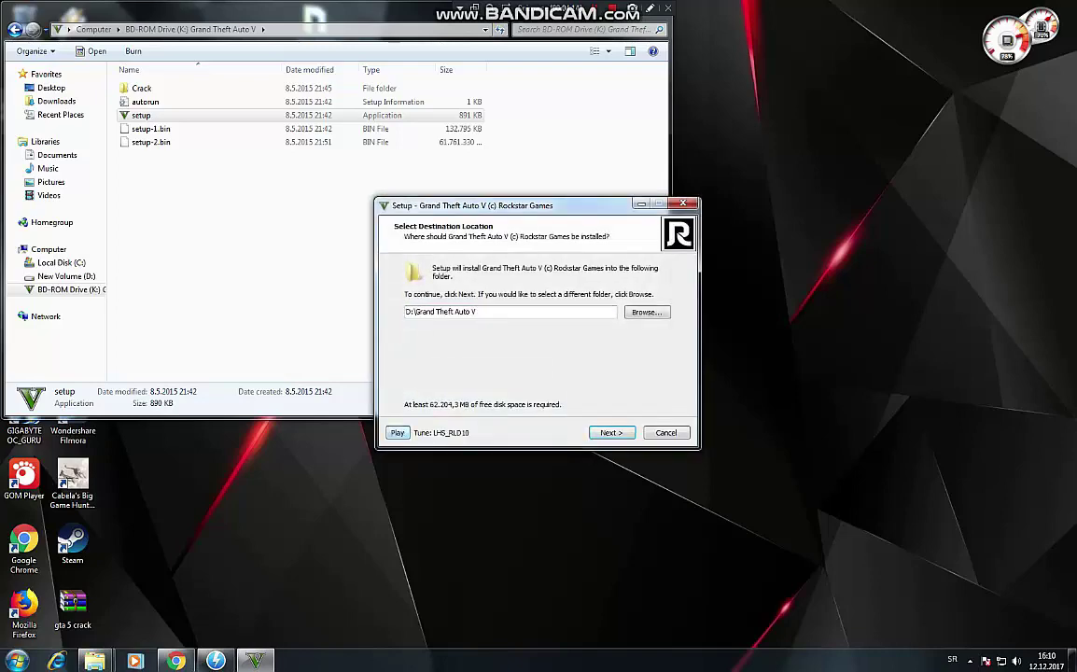
- Try to continue the setup with D:\Grand Theft Auto V as the destination folder, then exit the installer
left_click(478, 311)
left_click(646, 312)
left_click(637, 210)
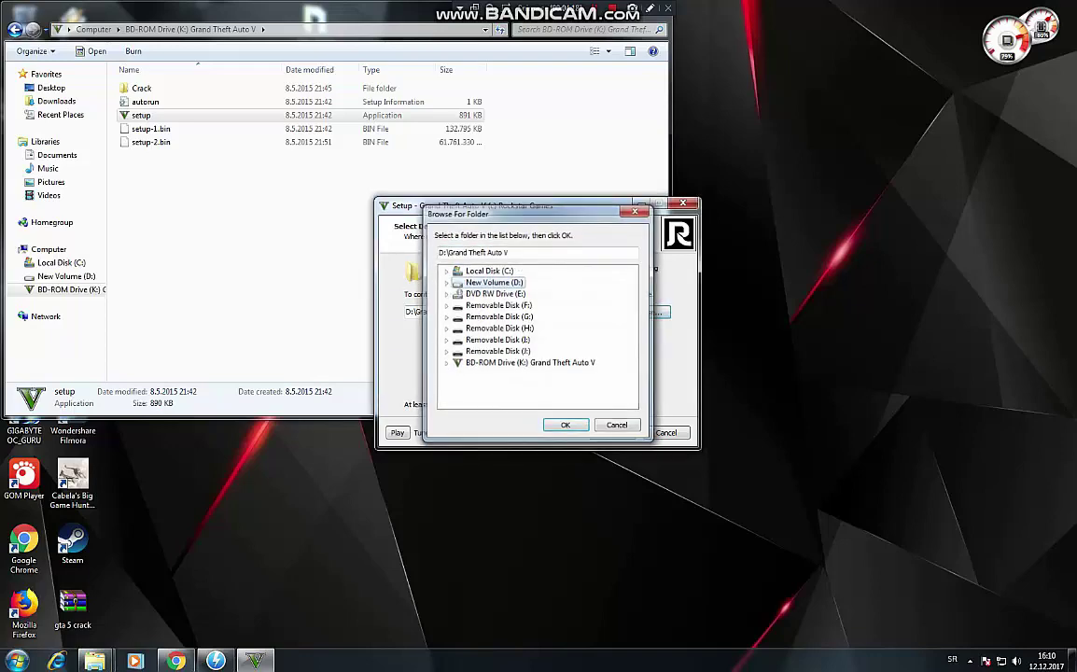
left_click(612, 433)
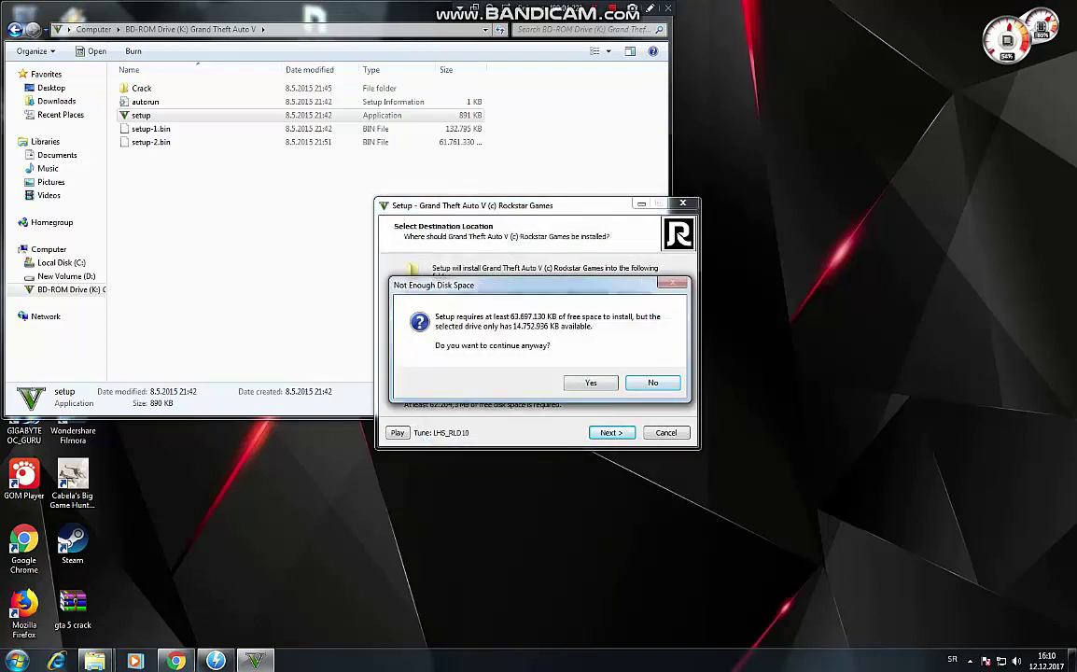
left_click(653, 382)
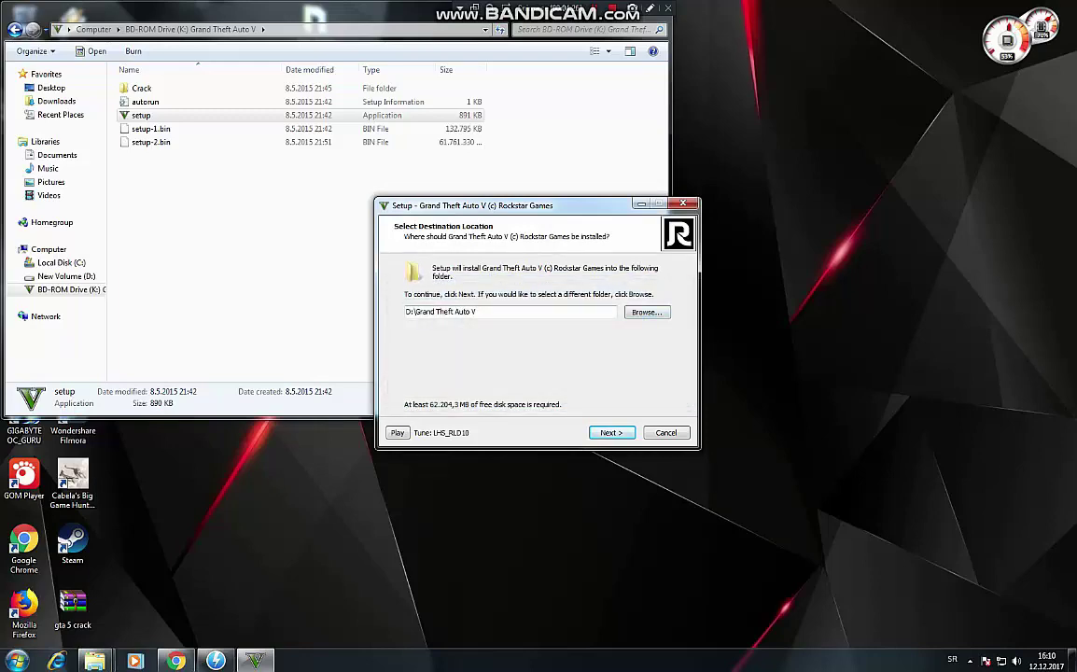
left_click_drag(406, 312, 479, 312)
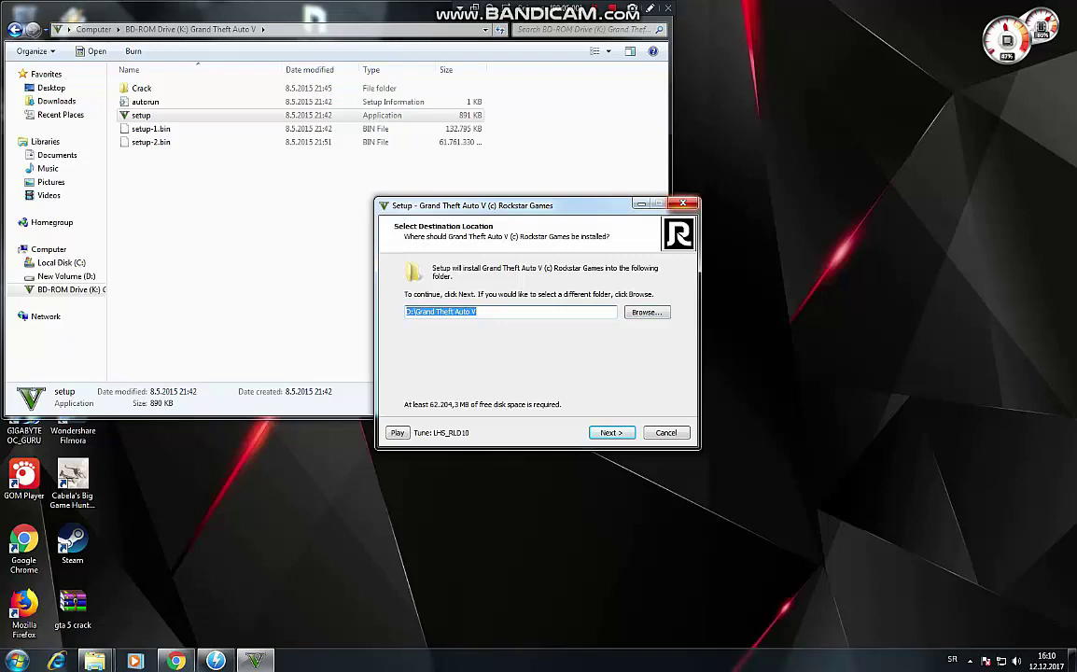
left_click(682, 203)
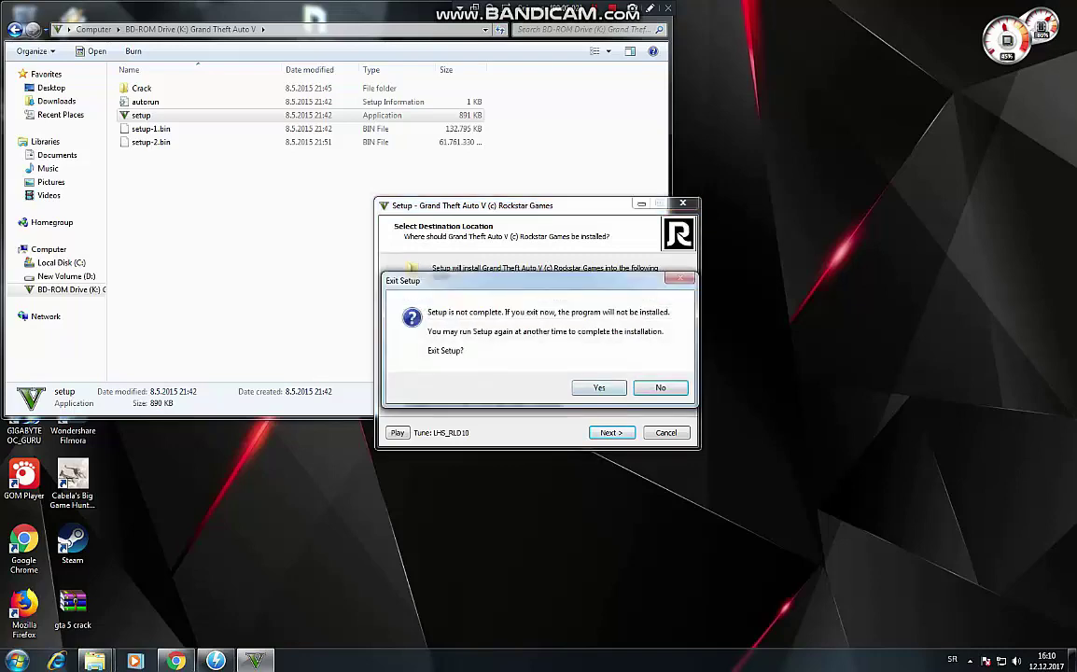
left_click(589, 388)
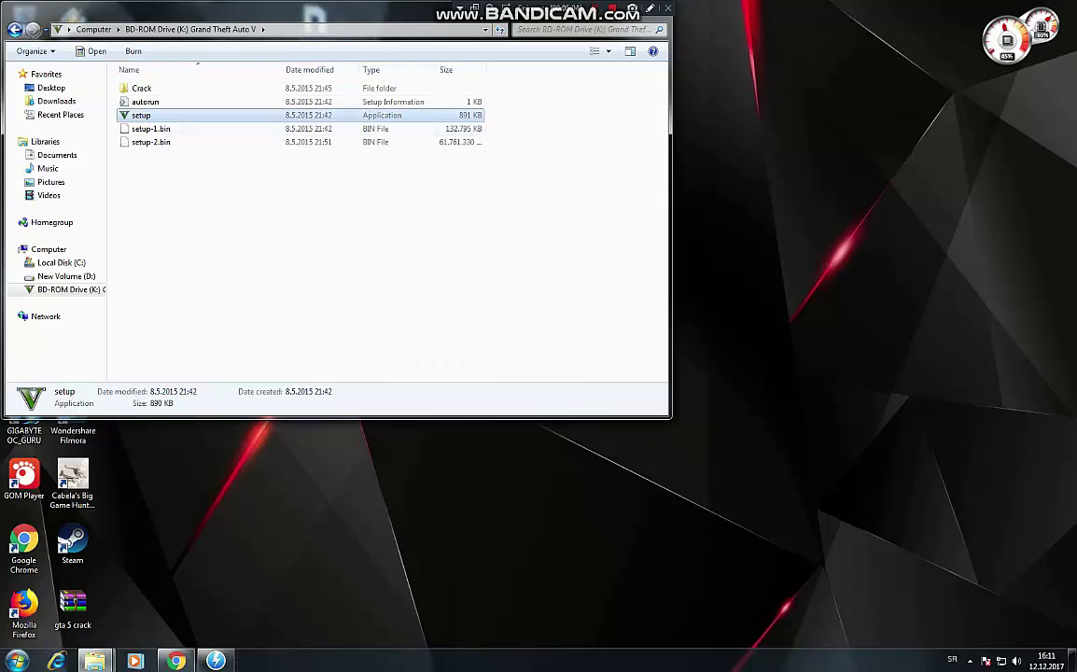
- Copy all files from the Crack folder on the mounted drive and close the folder window
double_click(141, 88)
left_click_drag(150, 173, 136, 75)
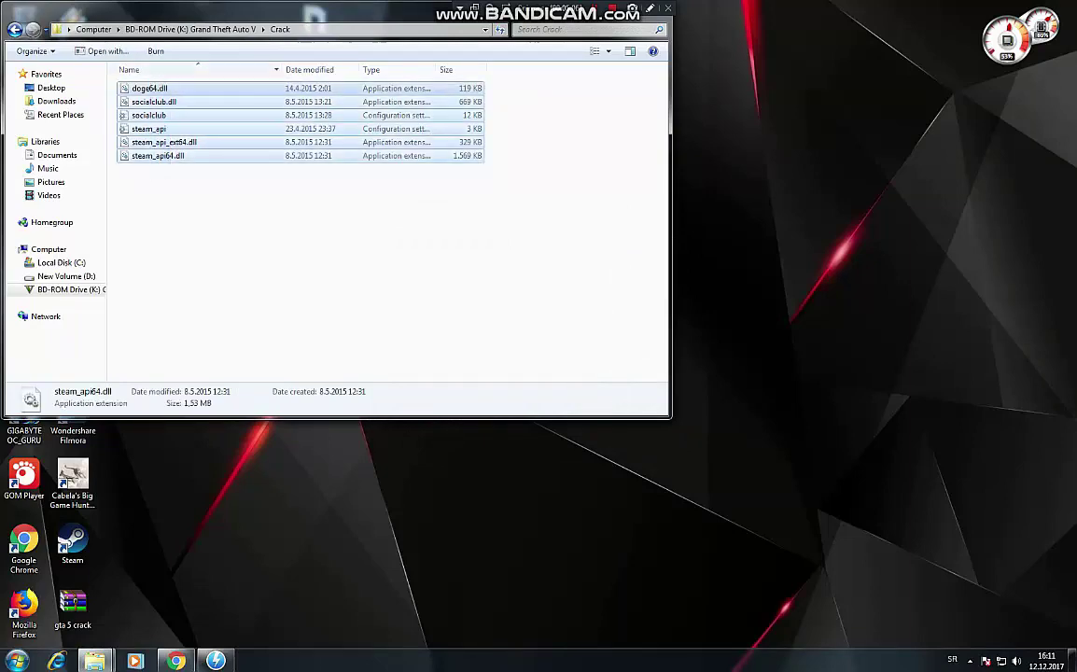
right_click(168, 155)
left_click(200, 191)
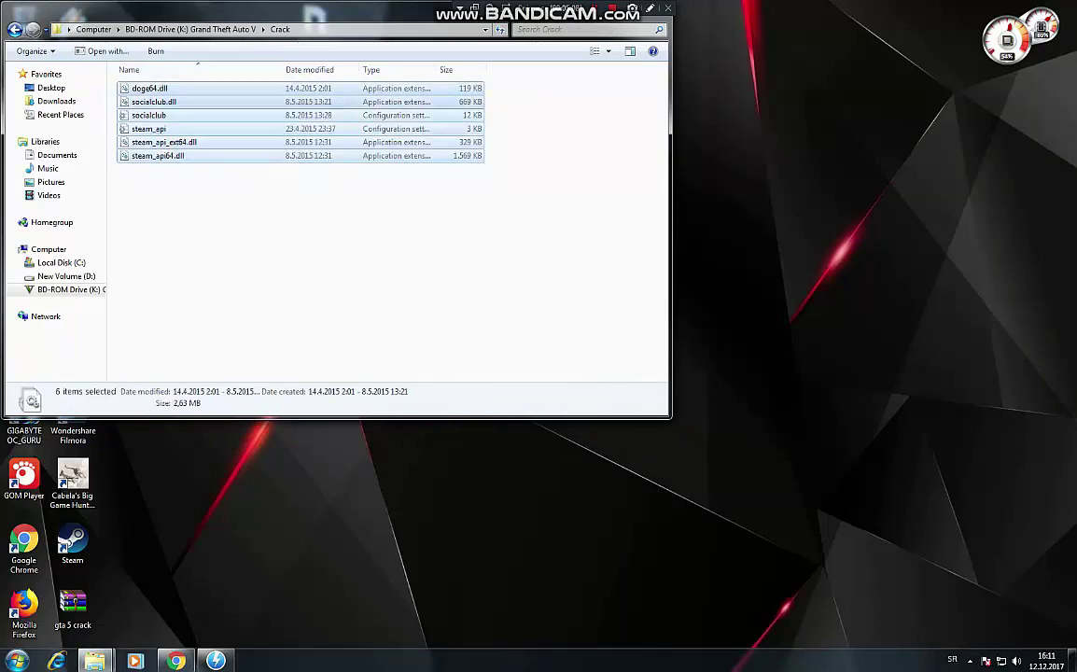
left_click(552, 215)
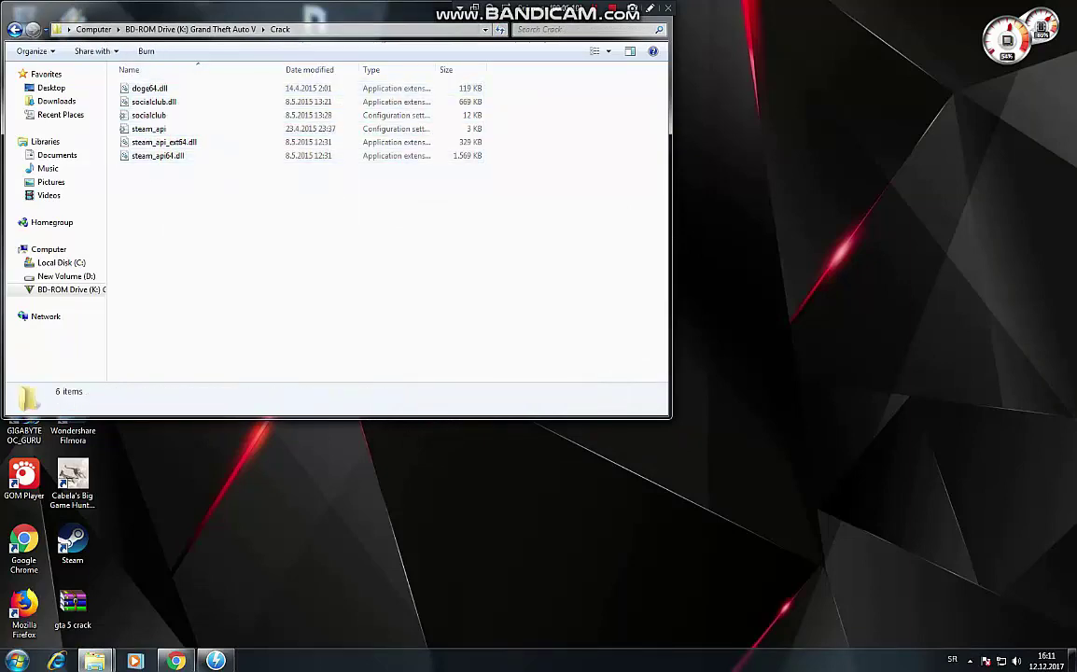
left_click_drag(476, 2, 476, 55)
left_click(654, 60)
- Move the Grand Theft Auto V desktop shortcut away from the icon columns and open its file location
right_click(506, 89)
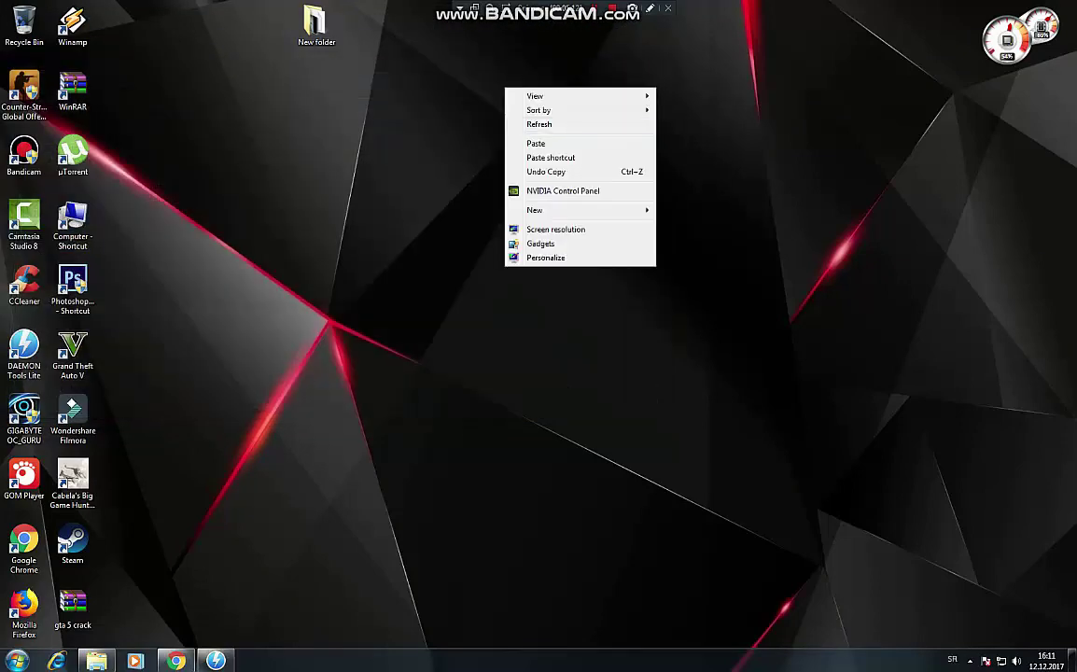
left_click(542, 124)
left_click_drag(70, 353, 119, 353)
right_click(118, 350)
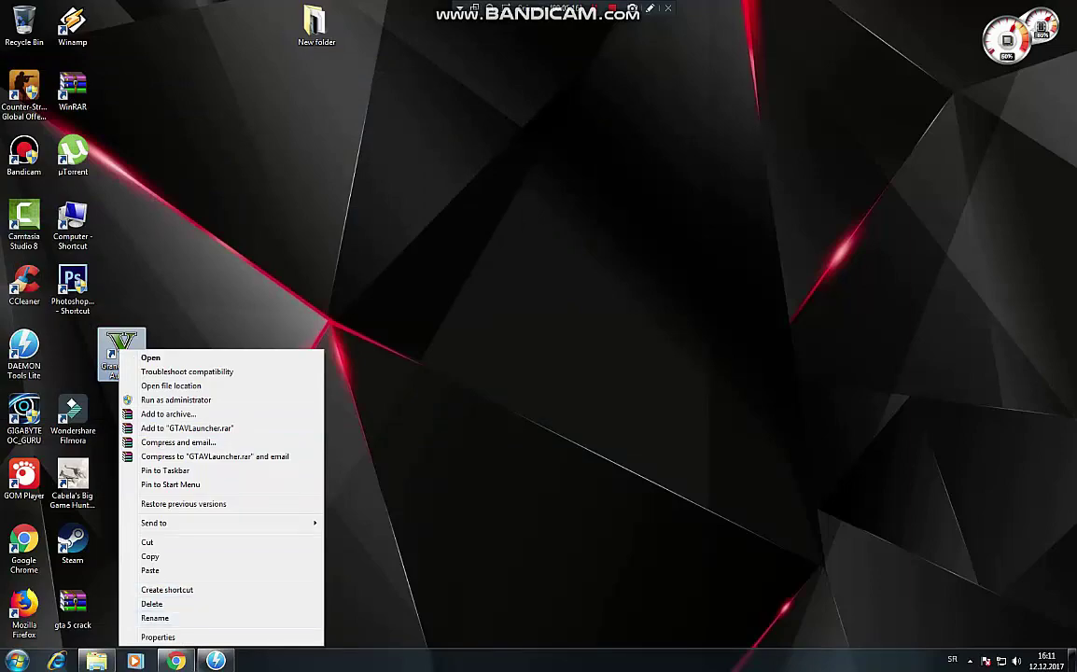
left_click(171, 385)
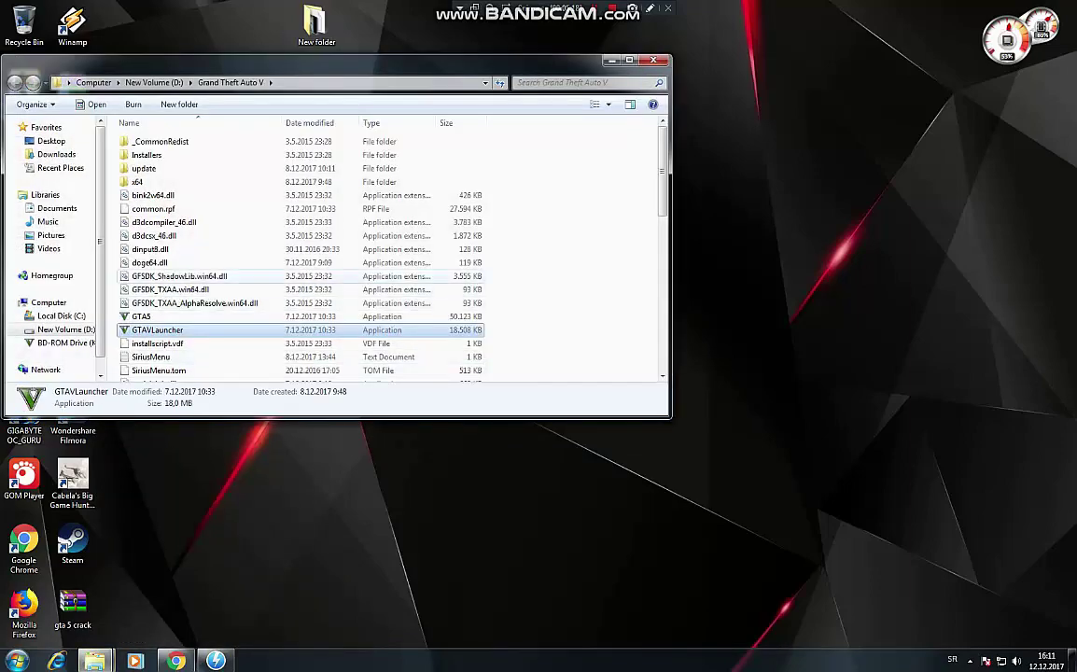
- Paste the copied crack files into D:\Grand Theft Auto V, replacing the files with the same names
right_click(505, 189)
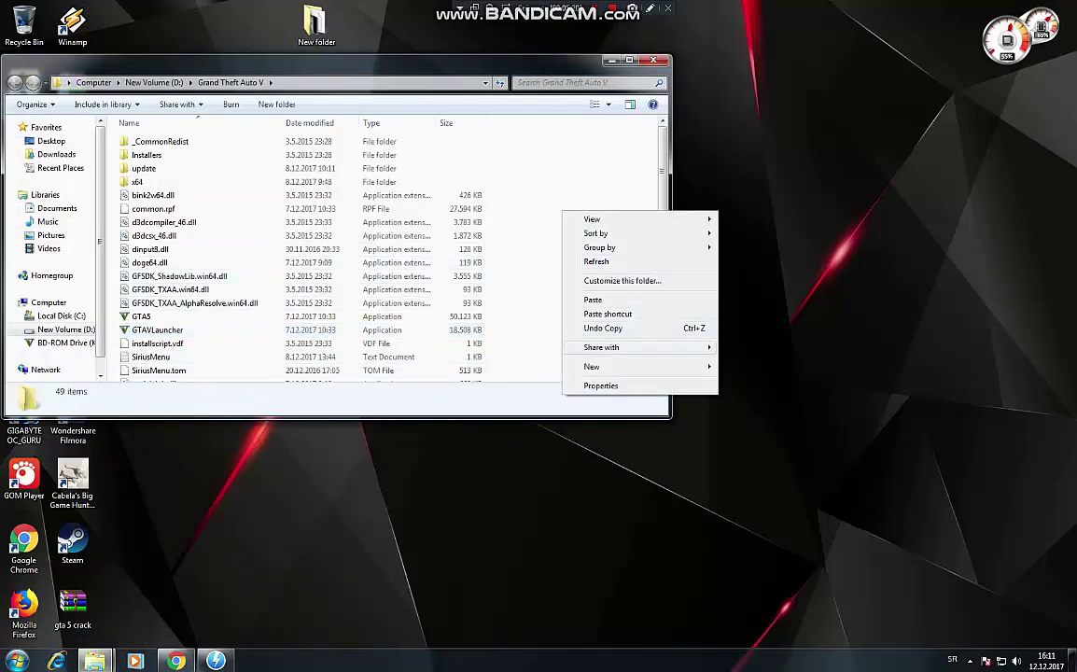
left_click(541, 270)
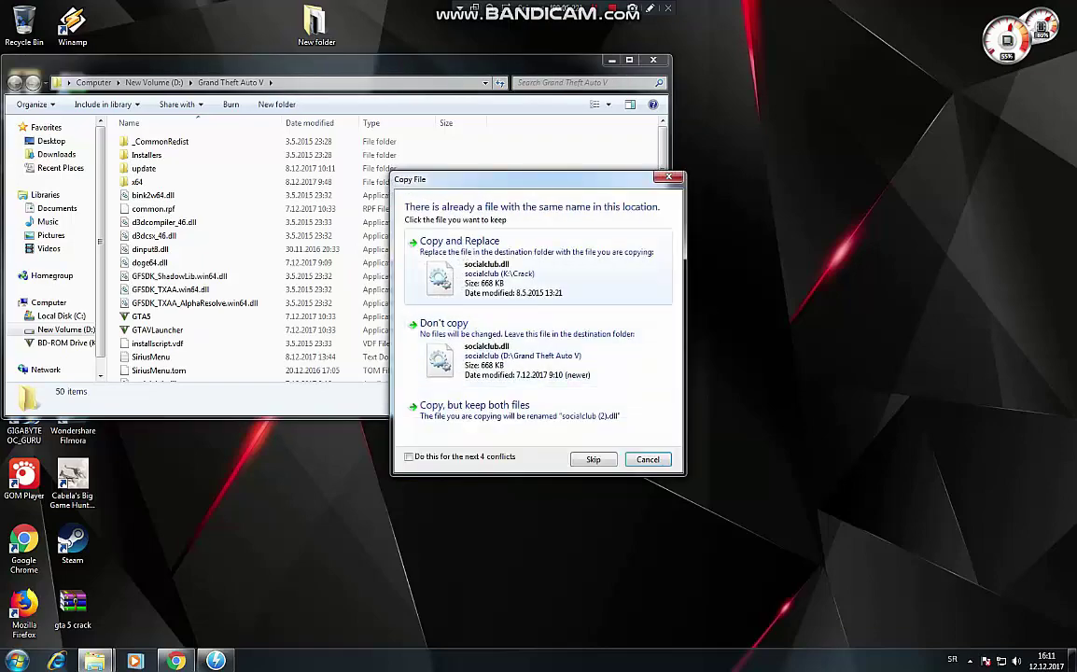
left_click(523, 272)
key("Return")
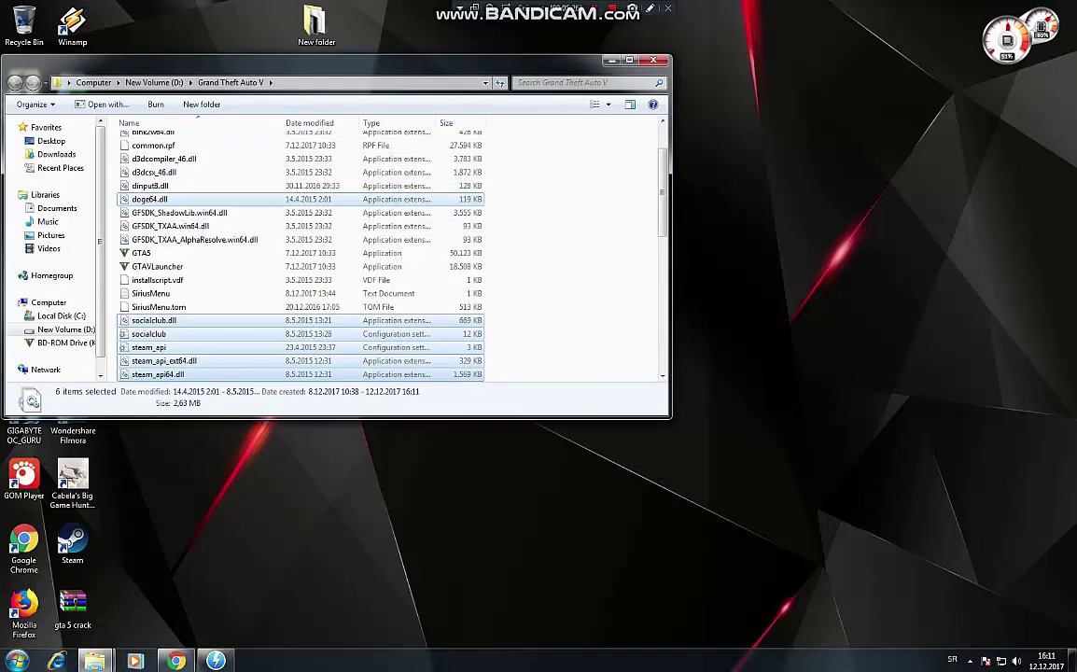
- Move the game folder window clear of the desktop icons and open Grand.Theft.Auto.V-RELOADED on New Volume (D:) in a second window
left_click_drag(203, 63, 415, 69)
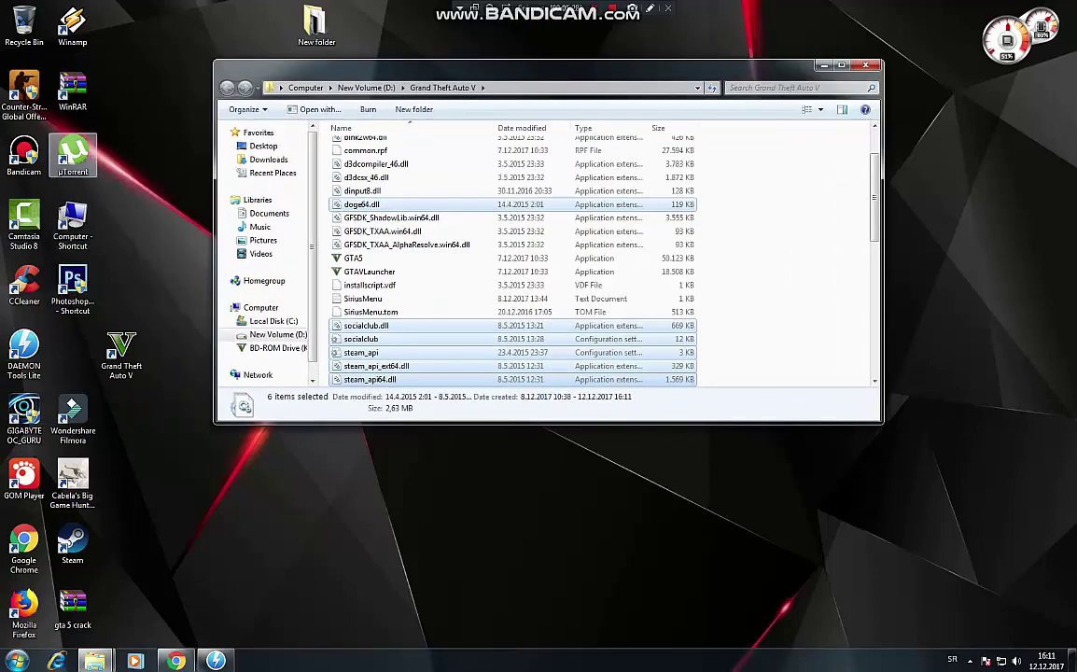
double_click(72, 222)
double_click(572, 172)
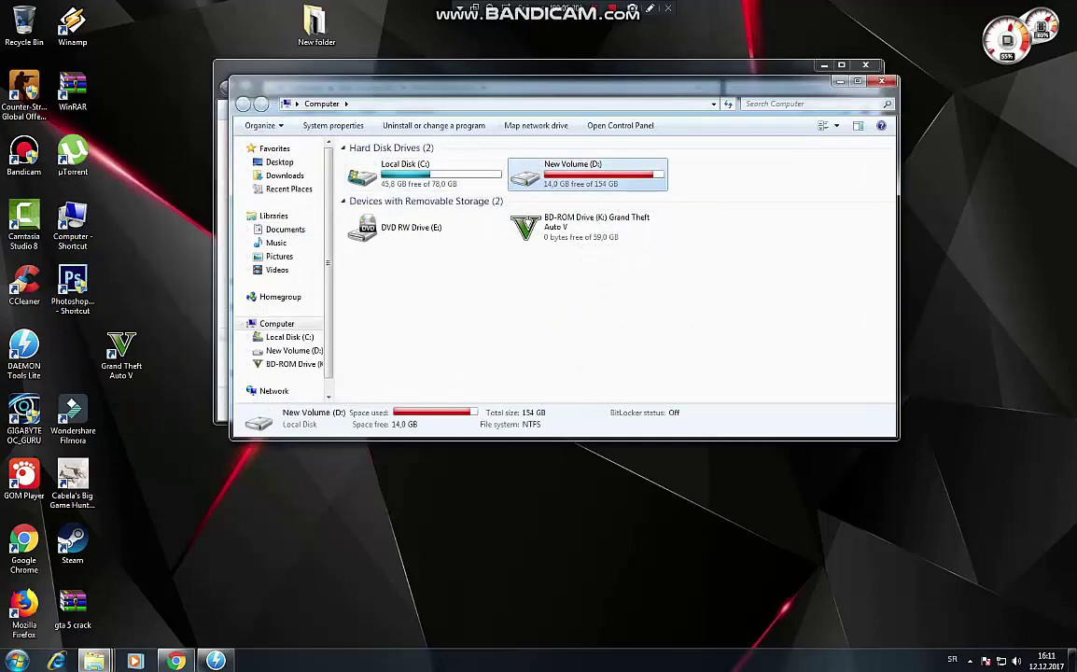
double_click(412, 189)
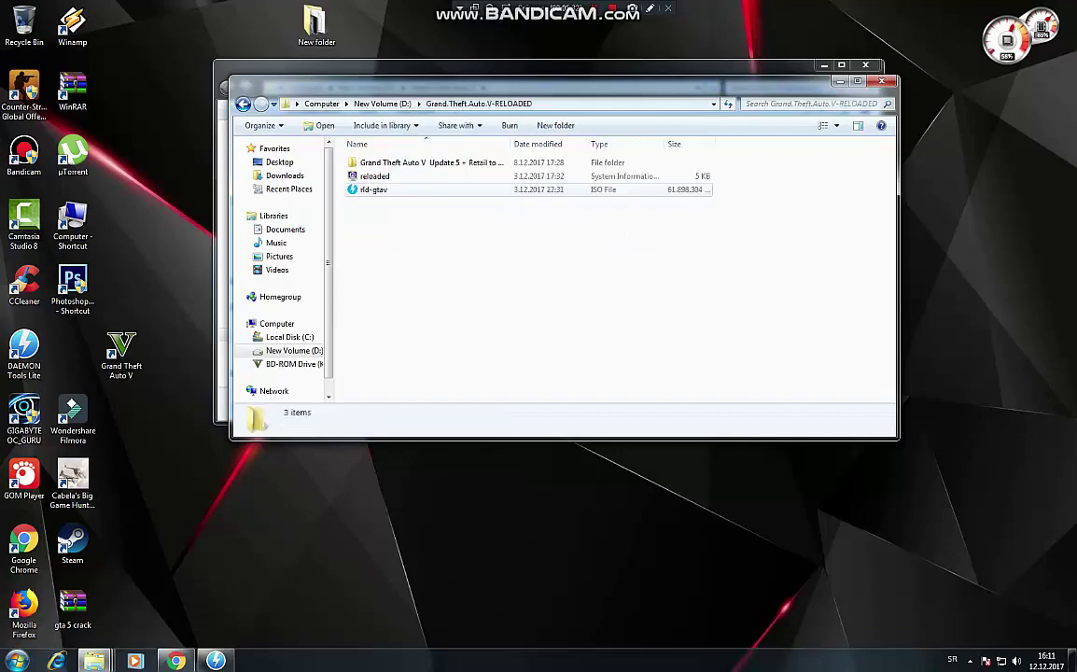
- Move x64 and update.rpf from the RELOADED update package's update folder into D:\Grand Theft Auto V, merging the folder and replacing the existing file
double_click(410, 163)
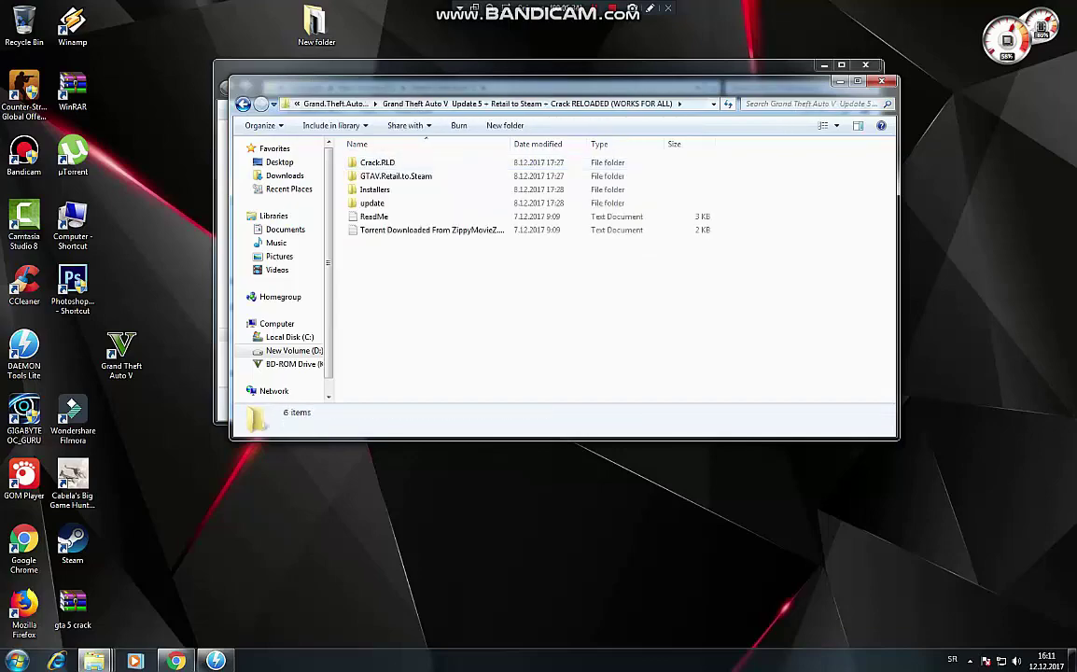
left_click_drag(522, 82, 700, 254)
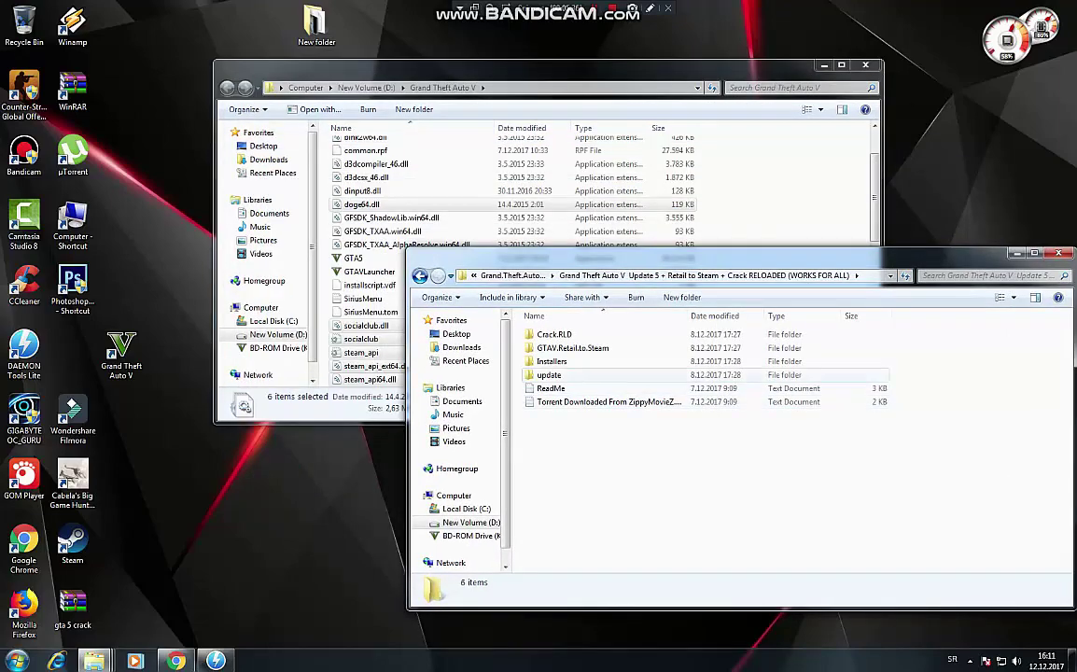
double_click(549, 374)
key("ctrl+a")
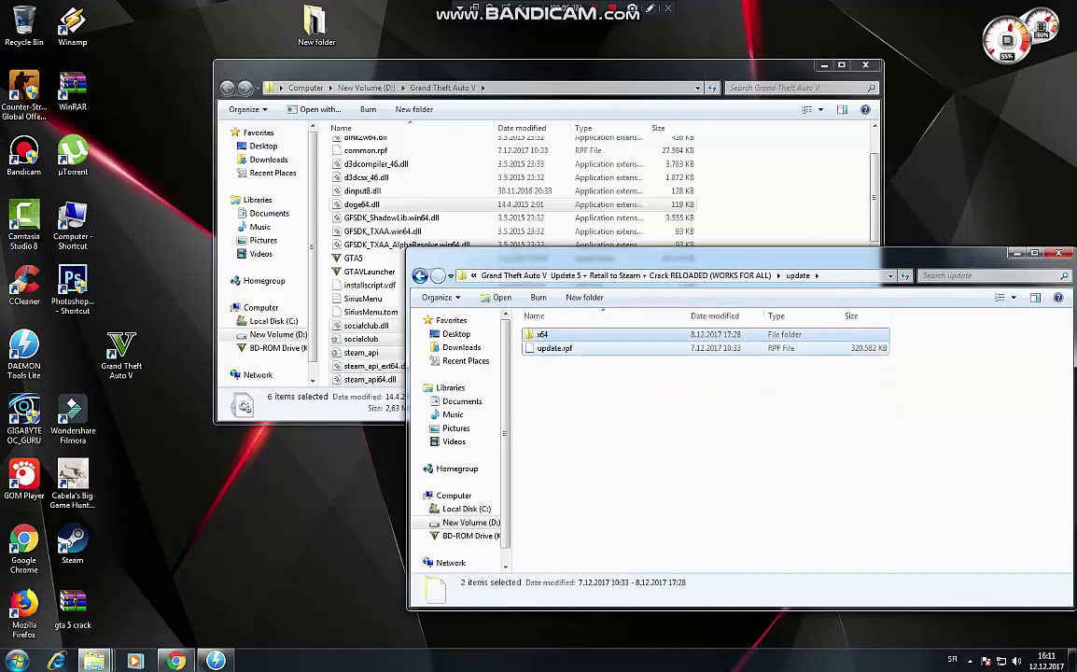
left_click_drag(543, 334, 737, 213)
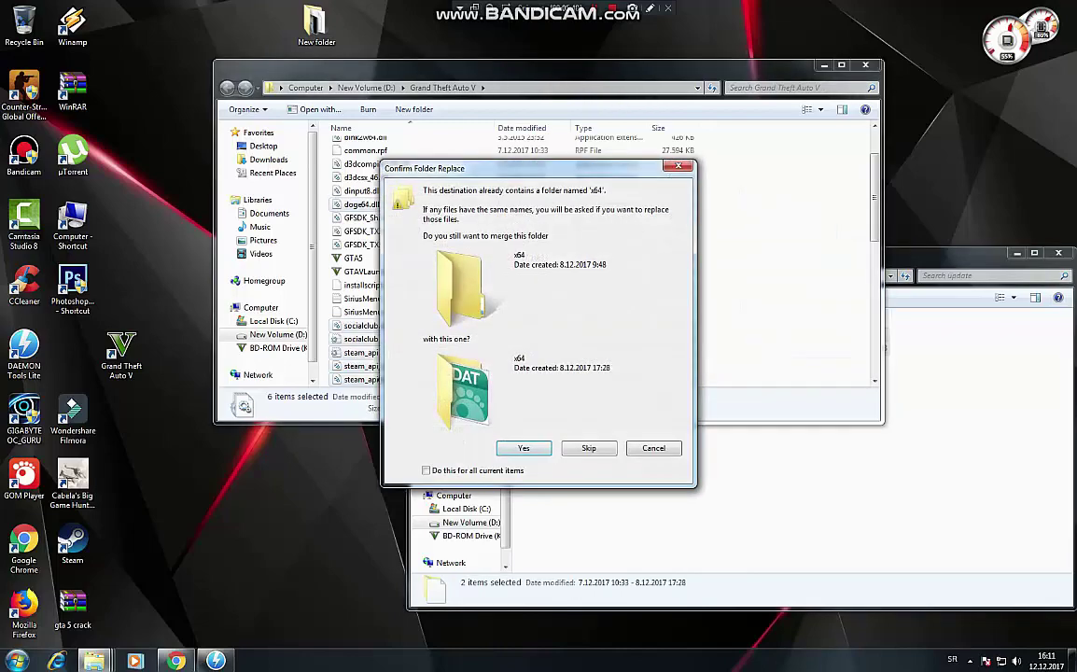
key("Return")
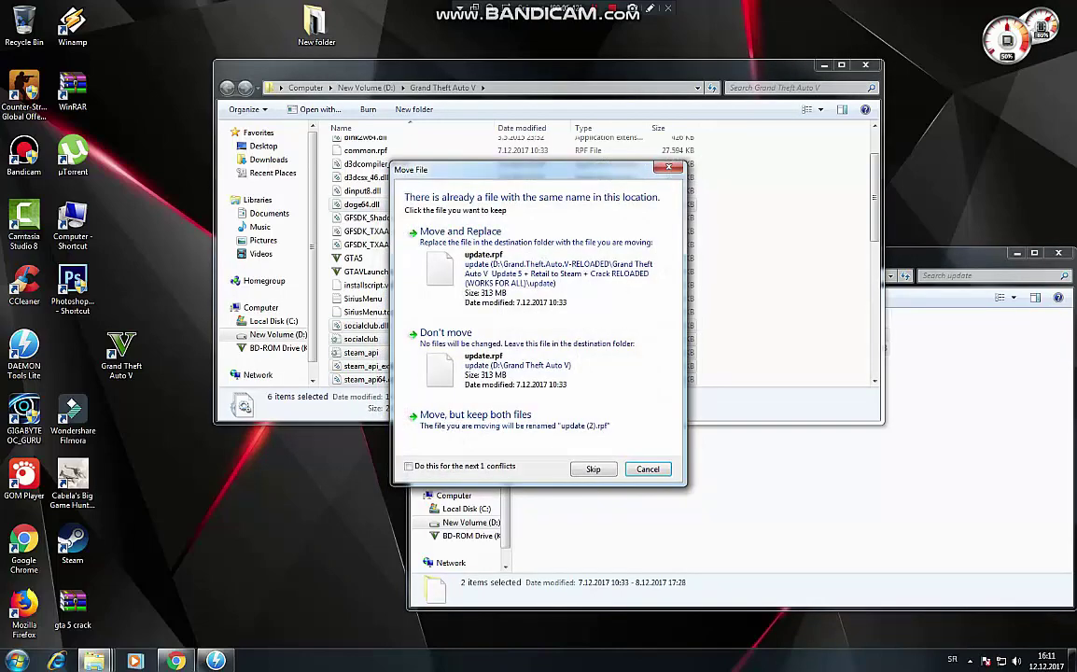
left_click(509, 276)
left_click(551, 457)
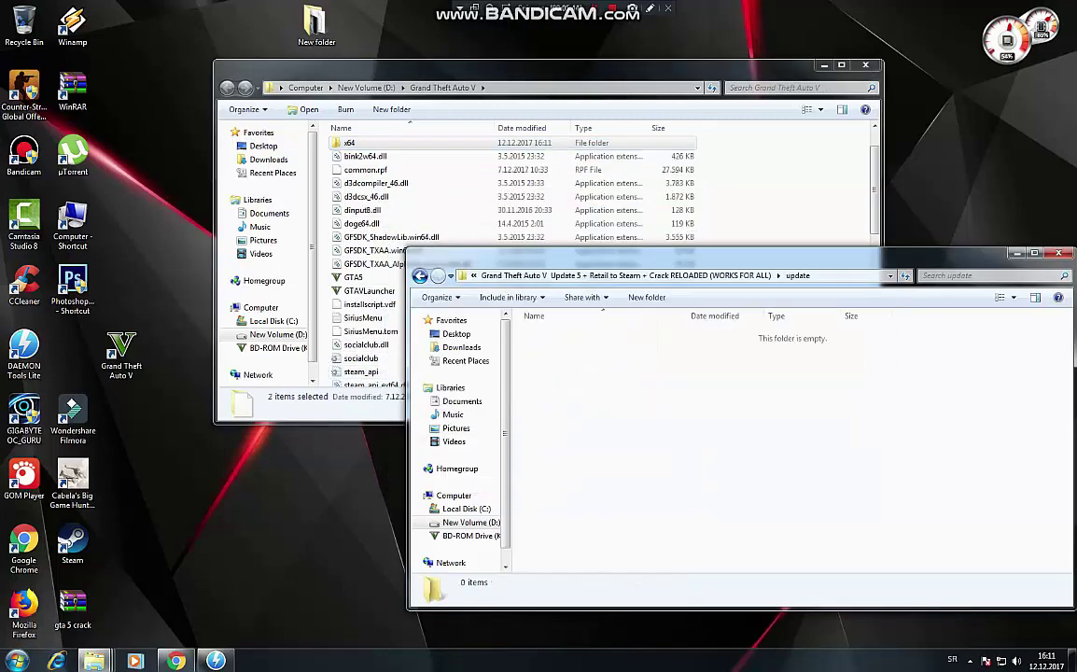
- Install Rockstar Games Social Club using Social Club v1.1.5.8 Setup from the Installers folder, accepting the license agreement
left_click(419, 275)
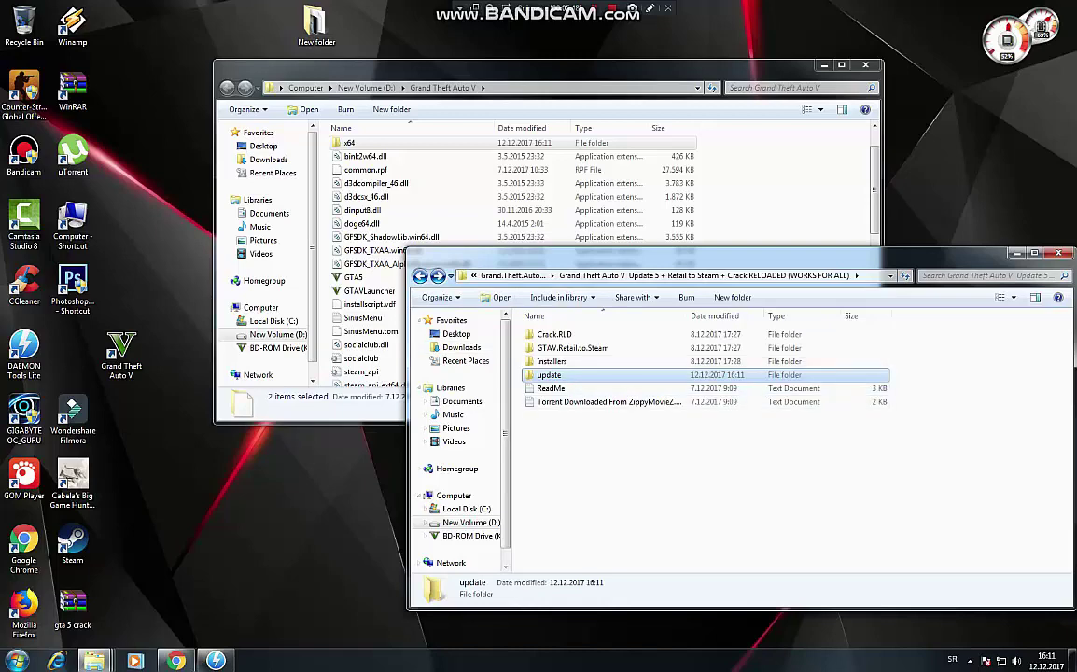
double_click(552, 361)
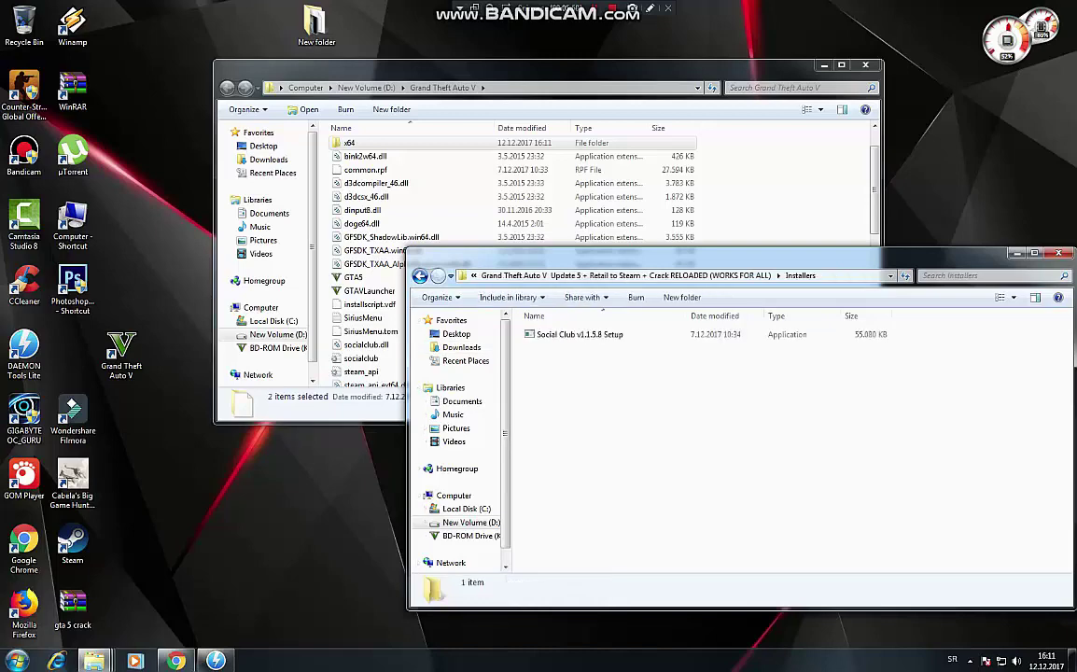
left_click(579, 334)
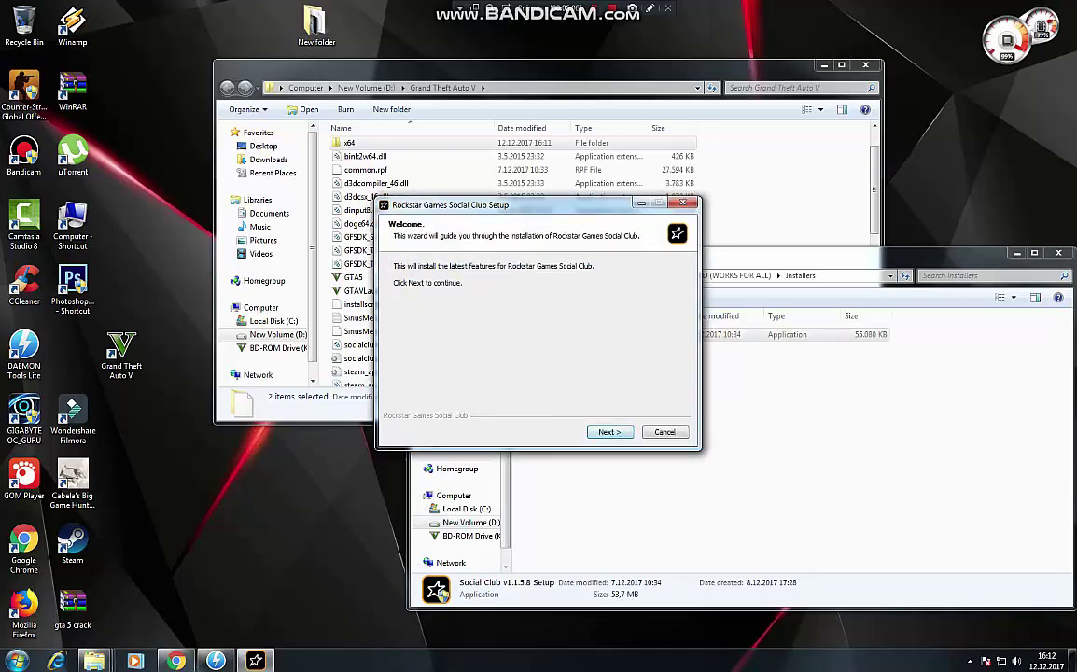
left_click(610, 432)
left_click(399, 402)
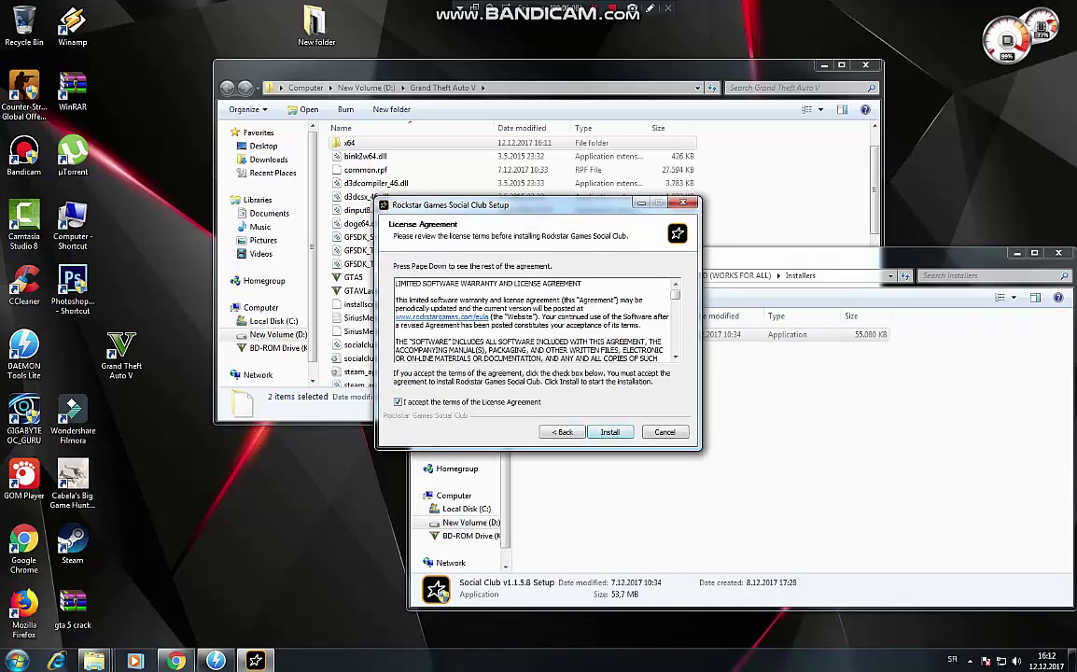
left_click(611, 432)
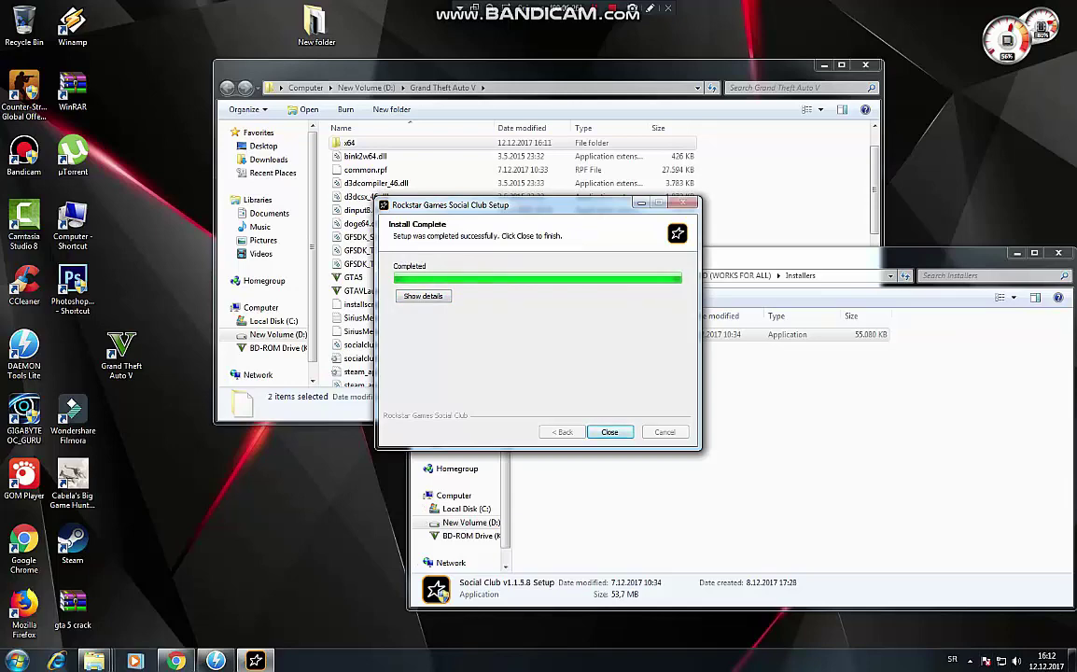
left_click(610, 432)
- Move all files from the GTAV.Retail.to.Steam folder into D:\Grand Theft Auto V, replacing the files with the same names
left_click_drag(793, 253, 704, 247)
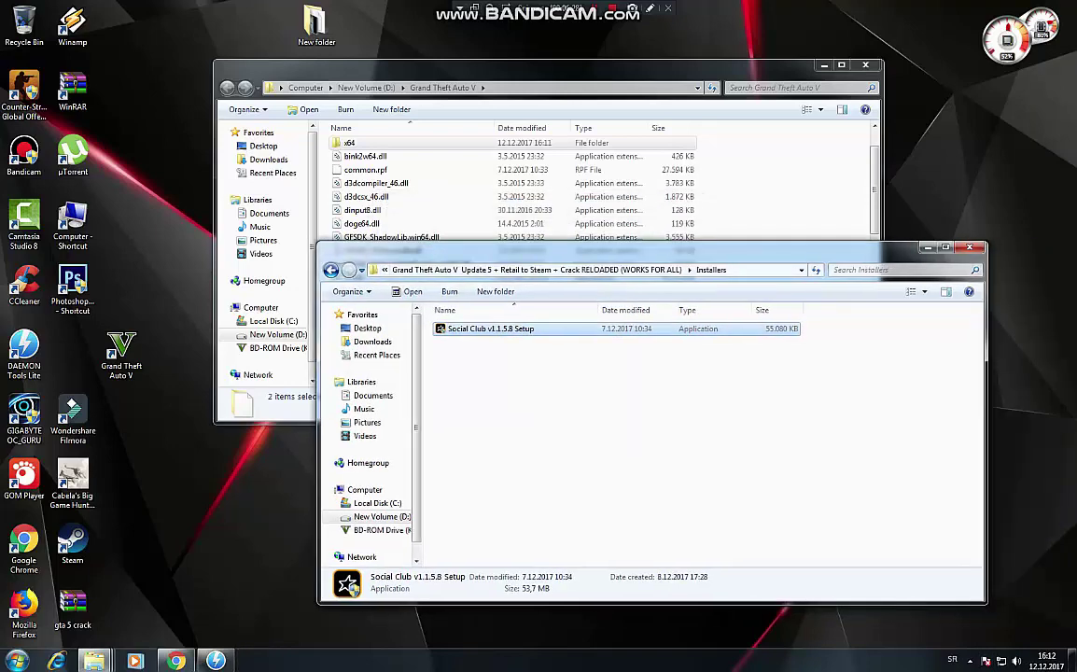
key("BackSpace")
key("Up")
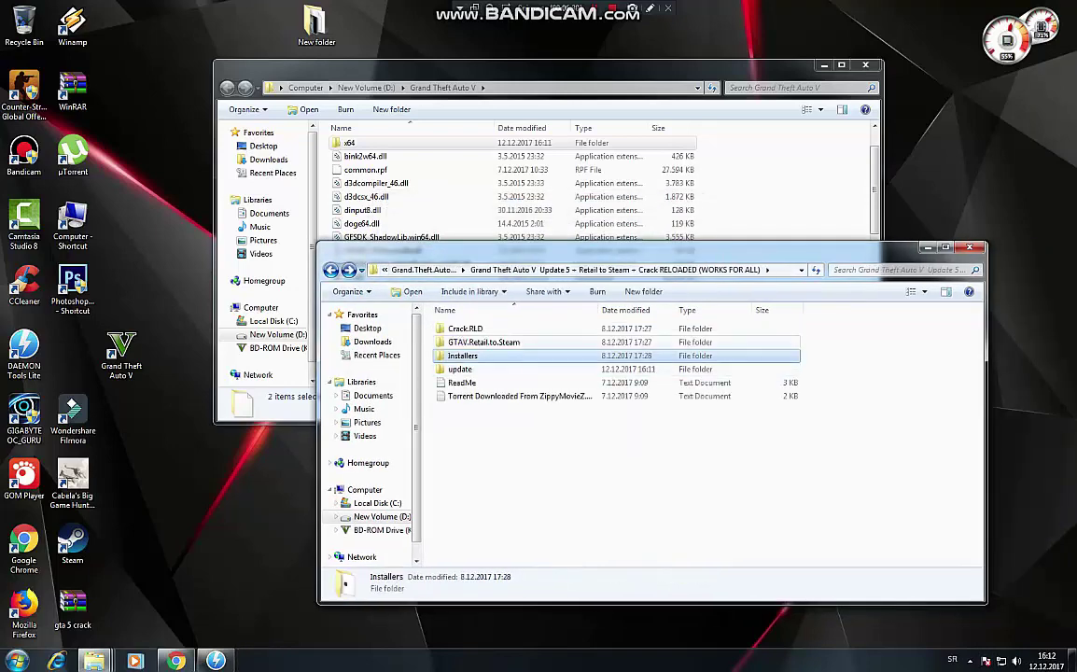
key("Return")
left_click_drag(477, 395, 758, 185)
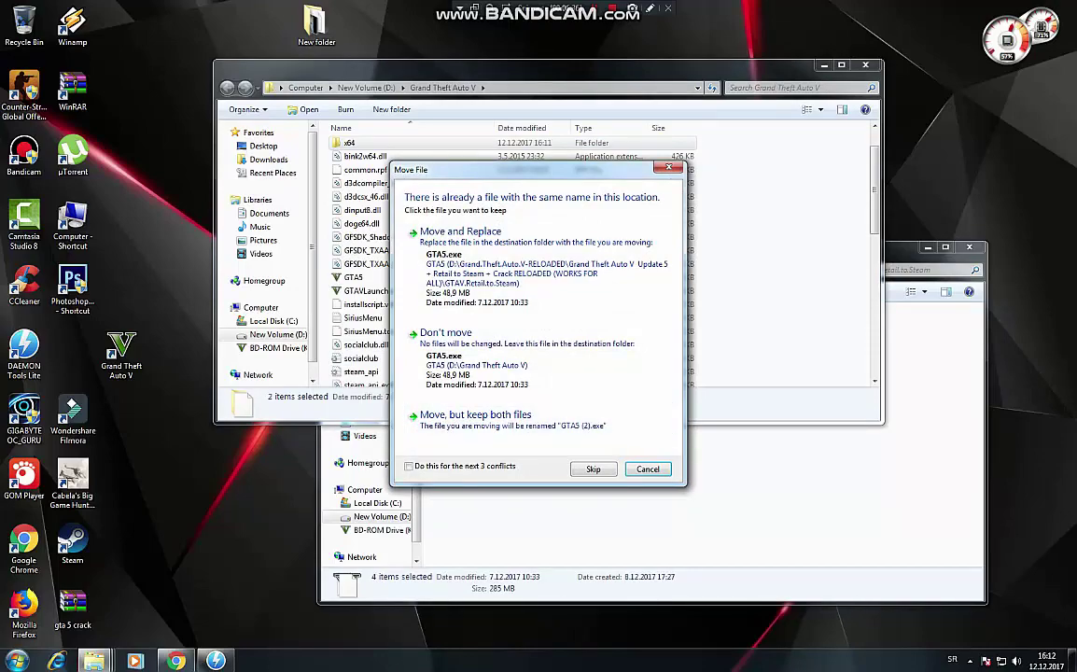
left_click(460, 233)
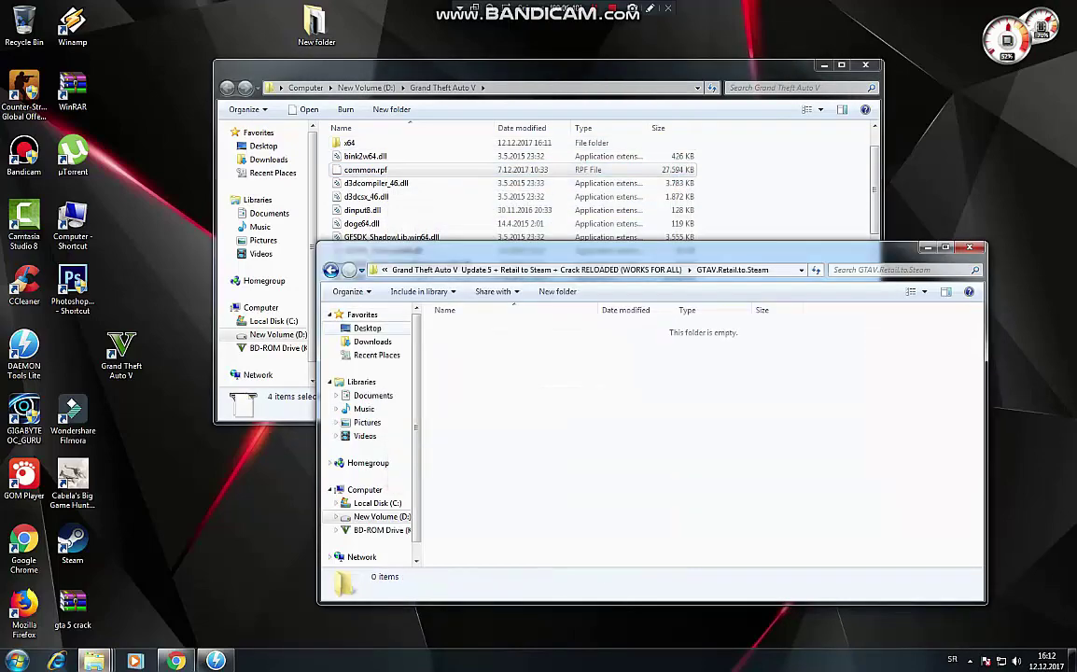
- Move all files from the Crack folder inside Crack.RLD into D:\Grand Theft Auto V, replacing the files with the same names
left_click(331, 270)
double_click(464, 329)
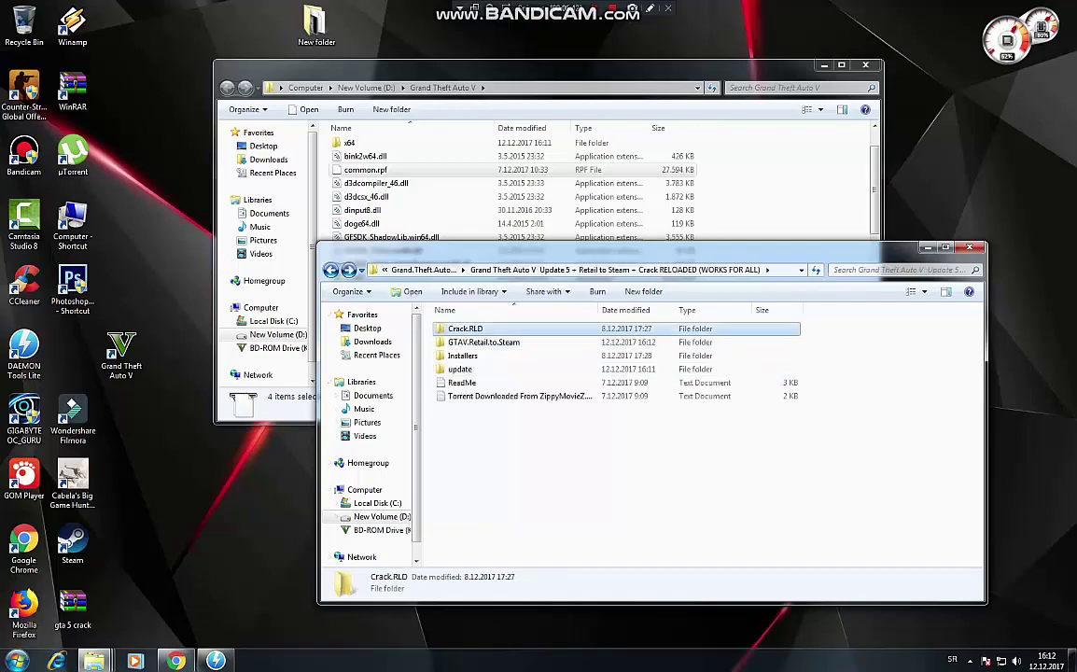
double_click(464, 328)
mouse_move(464, 426)
left_mouse_down()
mouse_move(494, 327)
mouse_move(752, 214)
left_mouse_up()
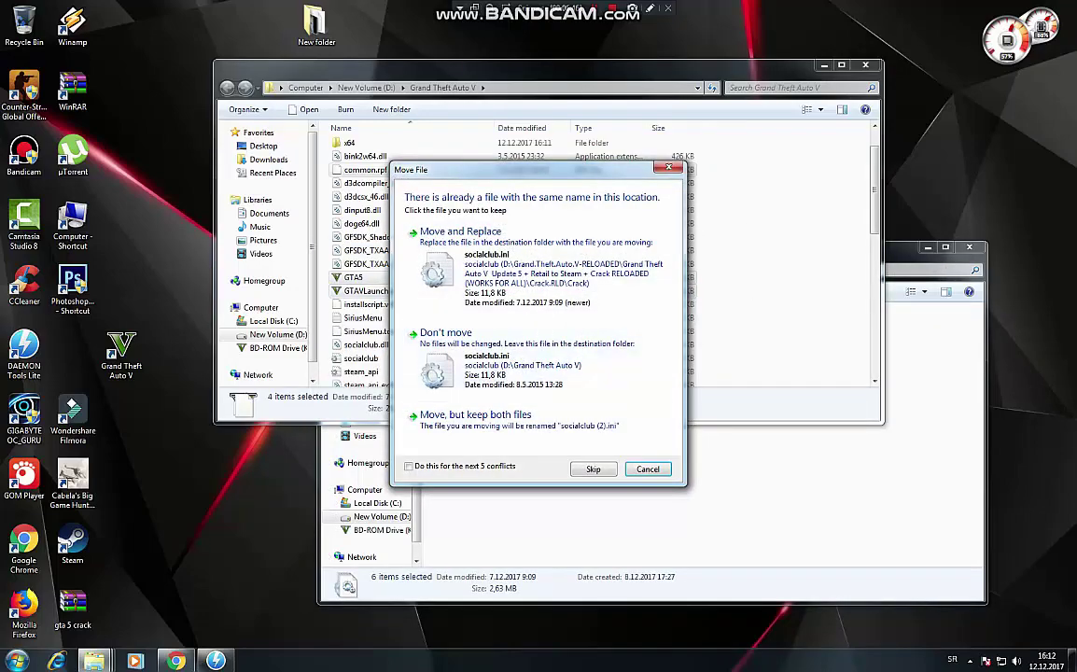
left_click(460, 243)
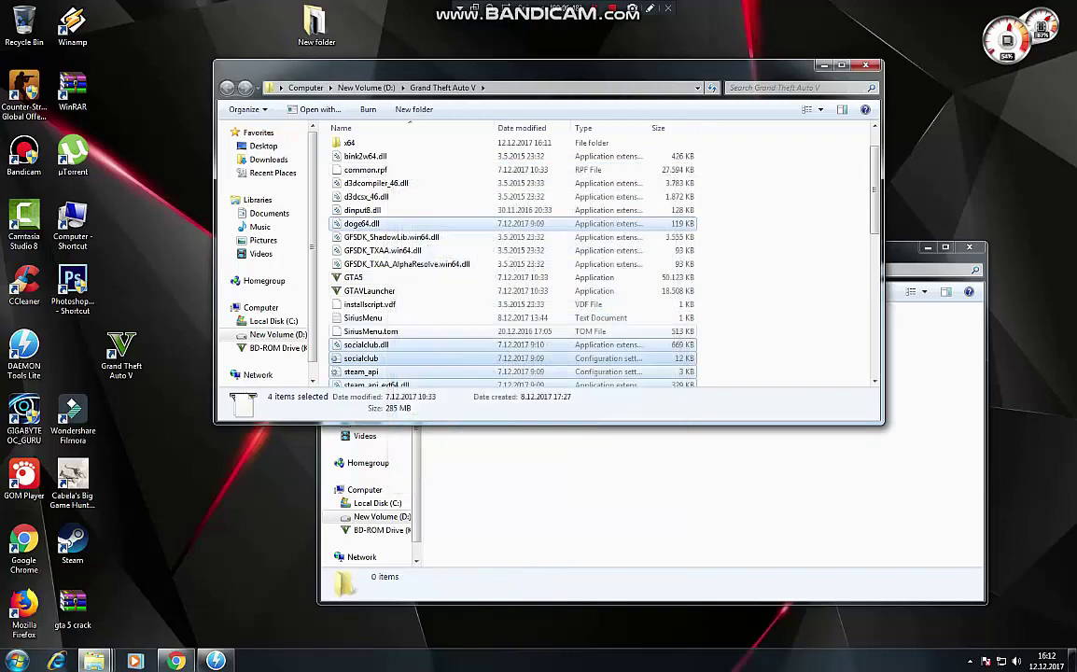
left_click(644, 494)
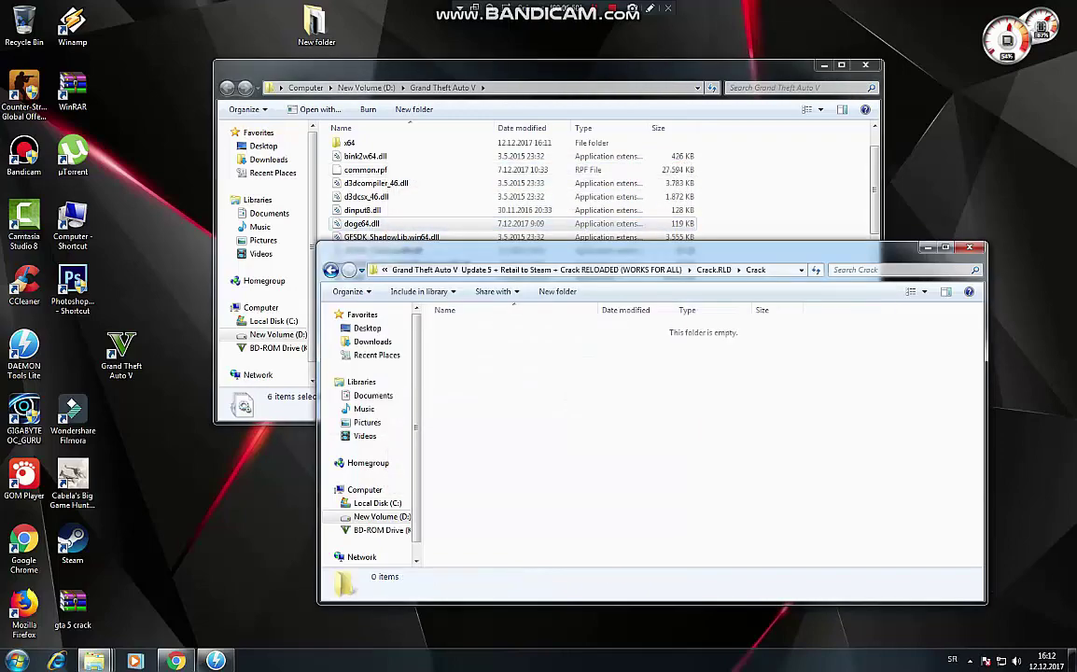
- Close the Crack folder window and refresh the desktop
left_click(970, 247)
right_click(961, 179)
left_click(960, 245)
right_click(959, 242)
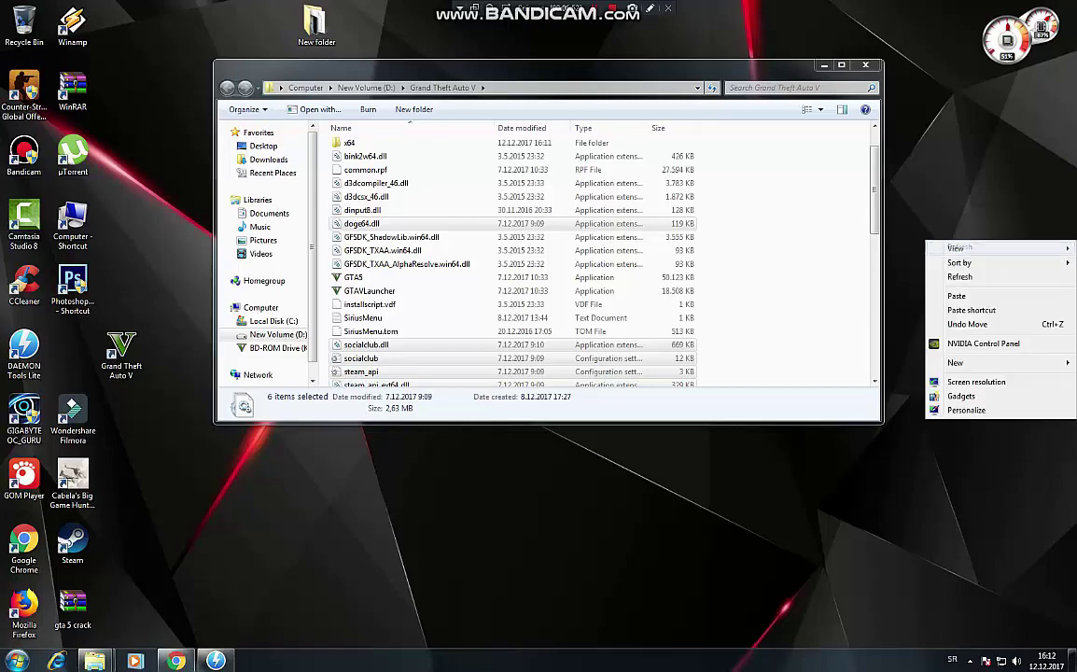
left_click(962, 277)
- Look through the files in the Grand Theft Auto V folder, then close its window and refresh the desktop
left_click_drag(551, 67, 570, 56)
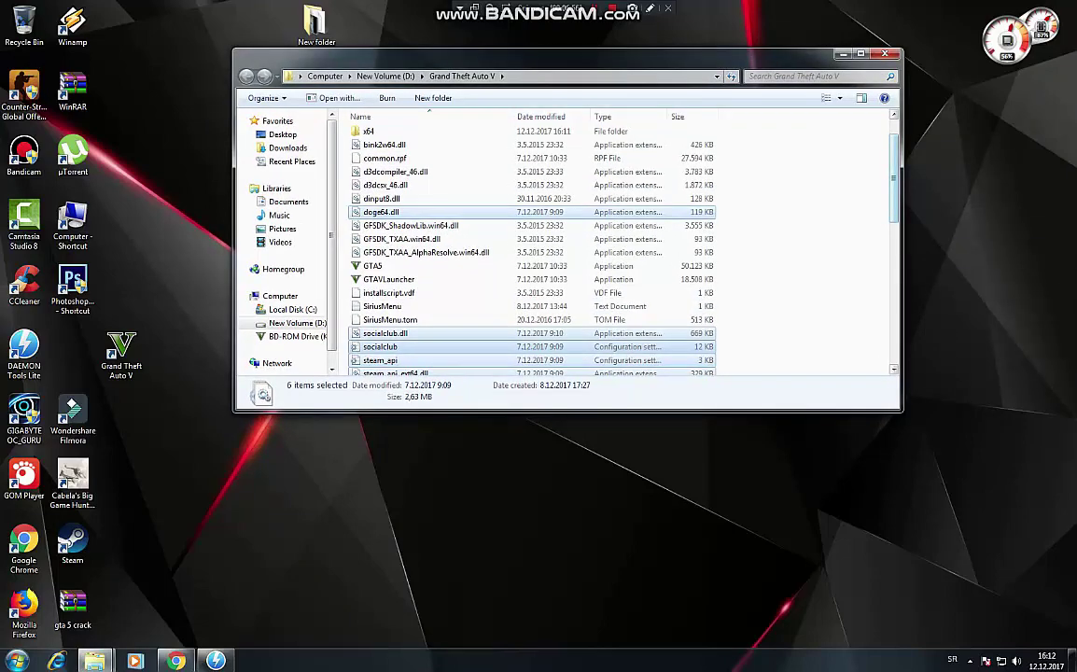
scroll(803, 168, "down", 10)
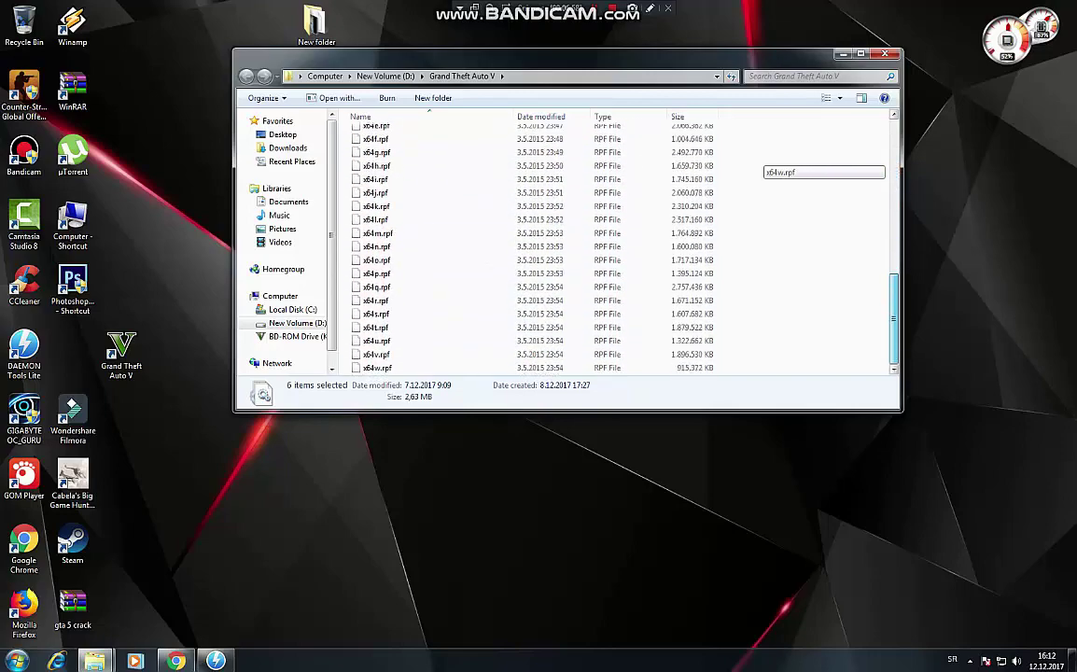
scroll(803, 168, "up", 10)
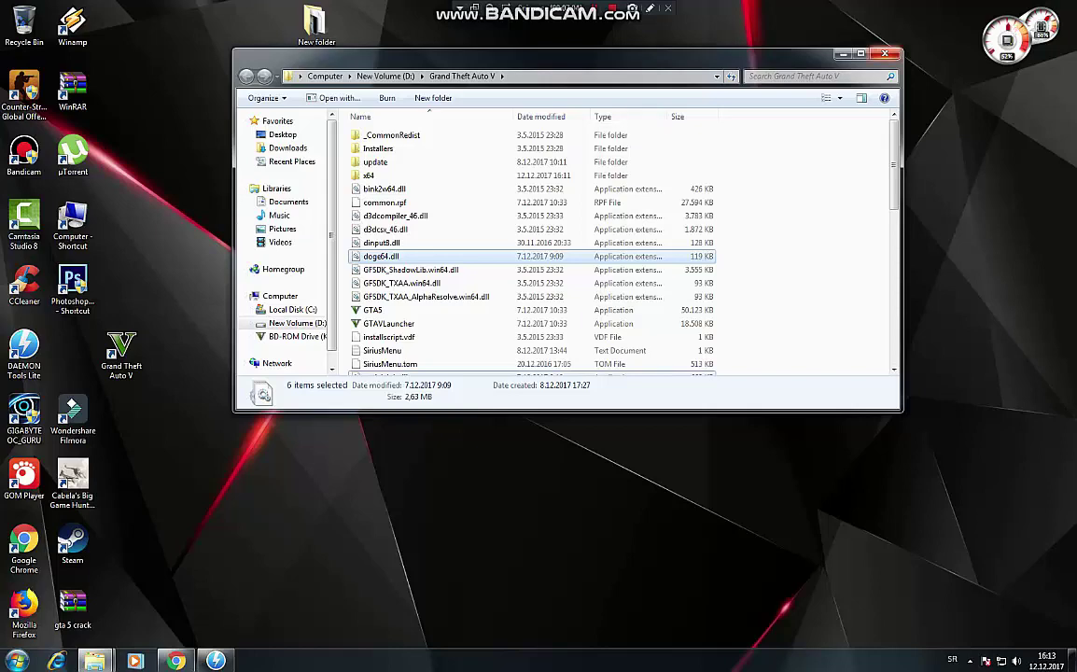
left_click(885, 53)
right_click(589, 113)
left_click(624, 151)
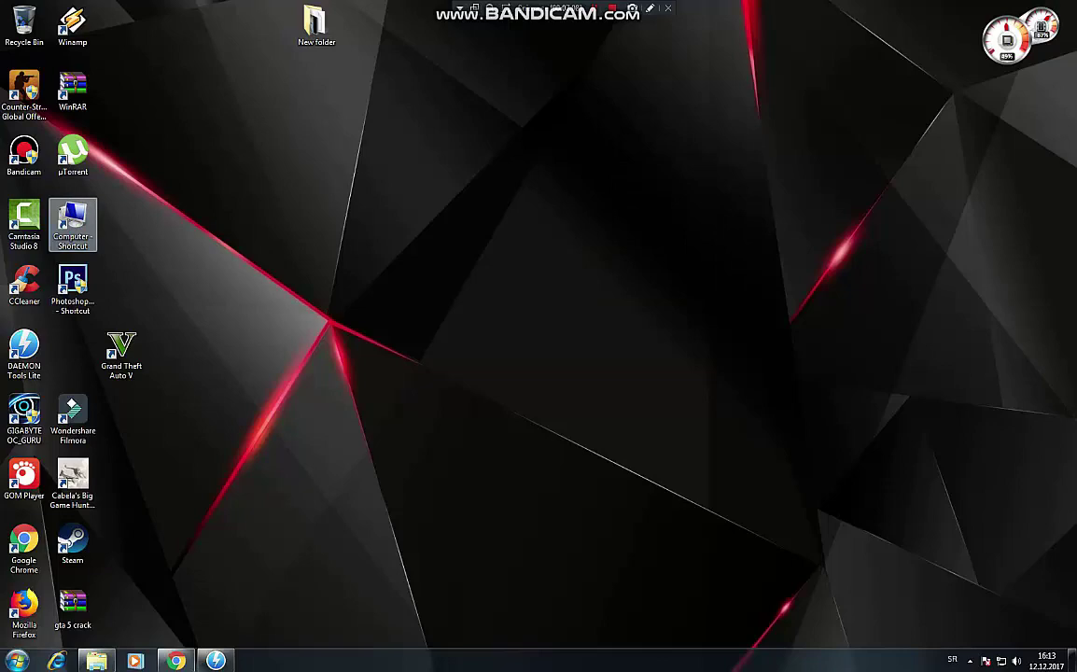
- Open the settings XML file from Documents\Rockstar Games\GTA V in Notepad
double_click(73, 224)
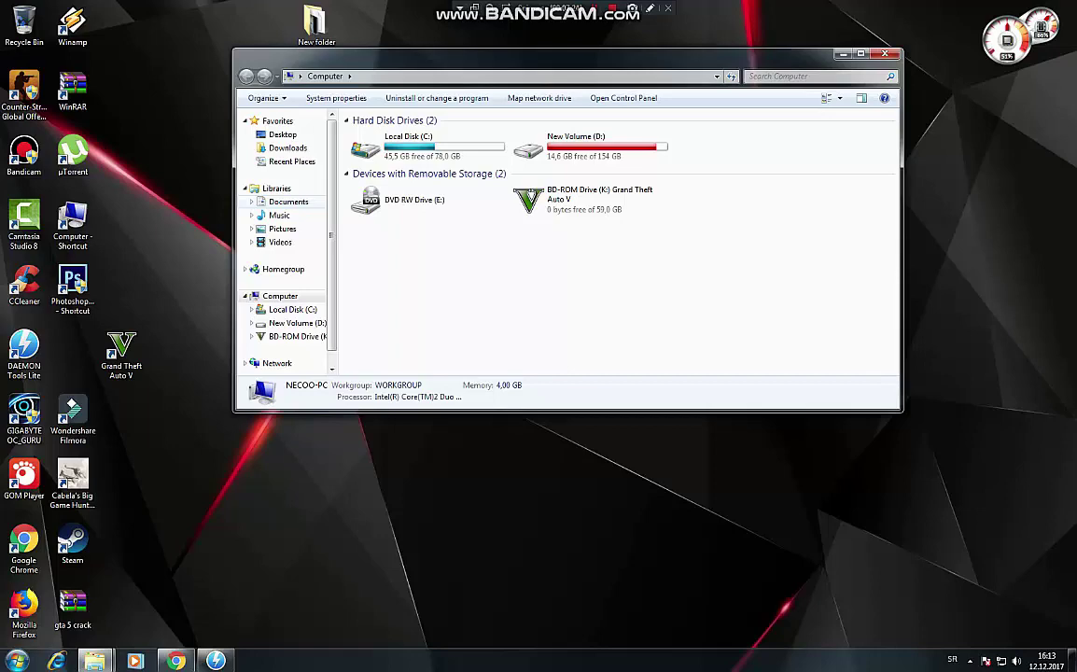
left_click(288, 202)
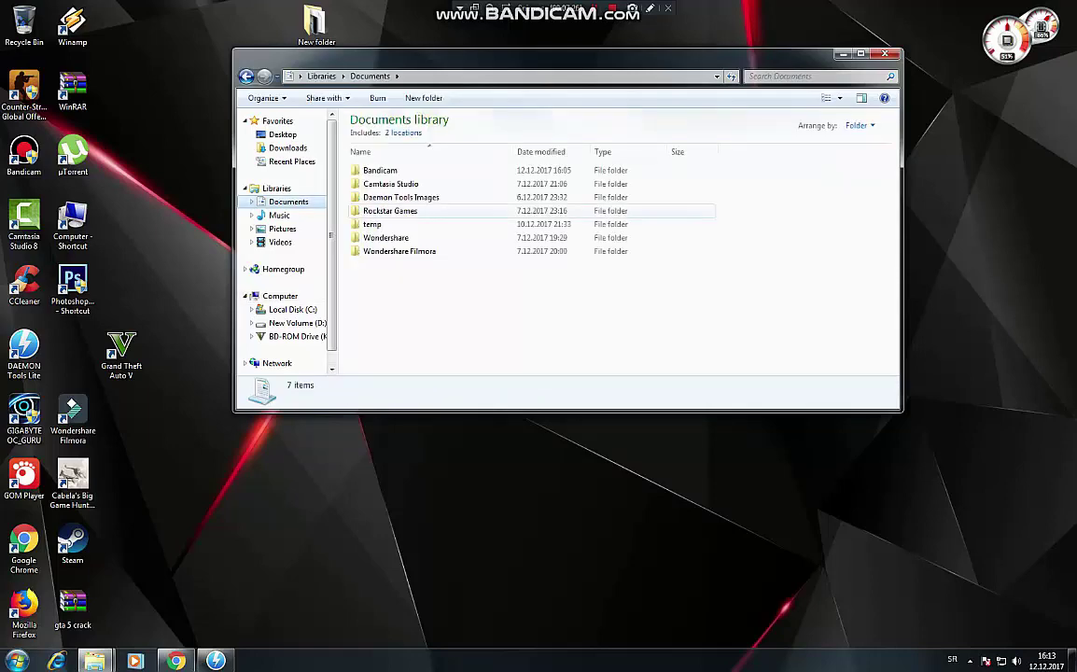
double_click(390, 211)
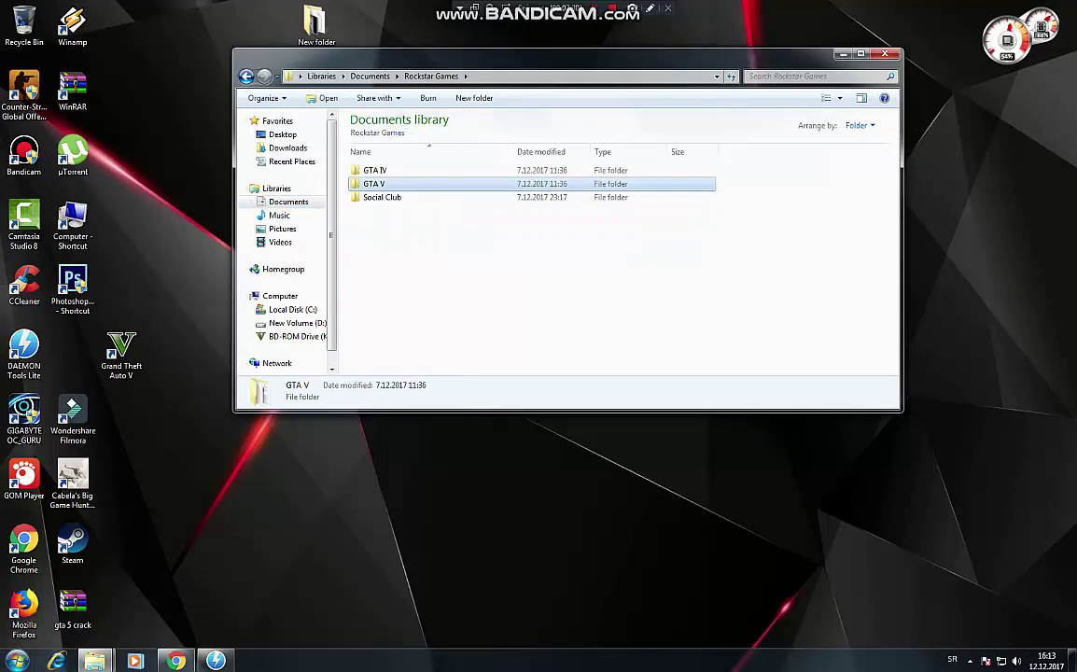
double_click(373, 183)
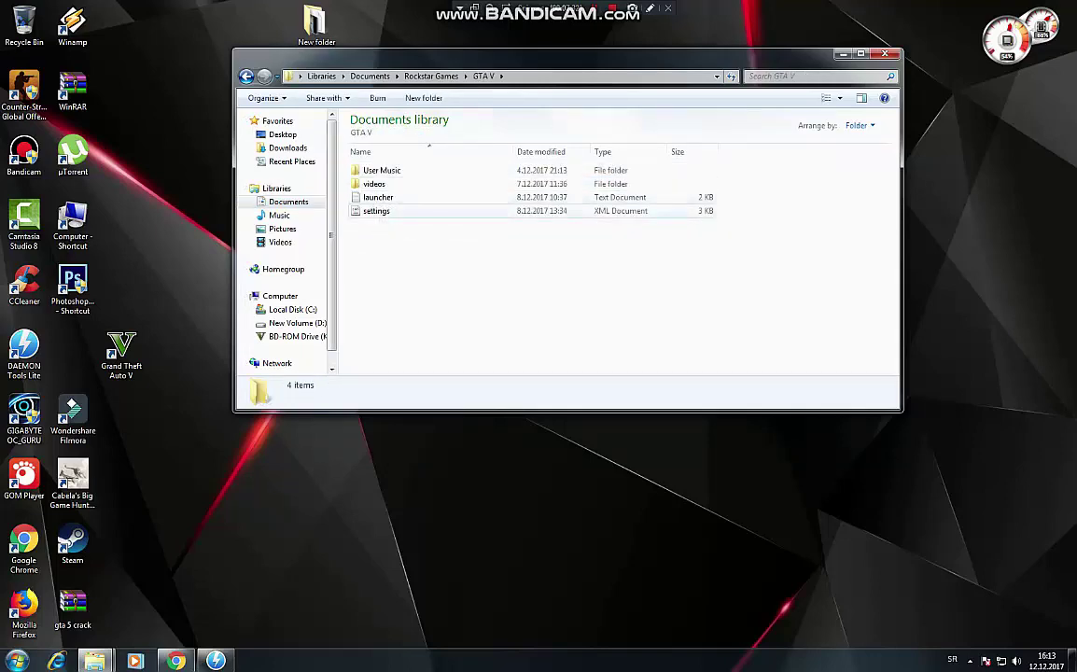
left_click(377, 211)
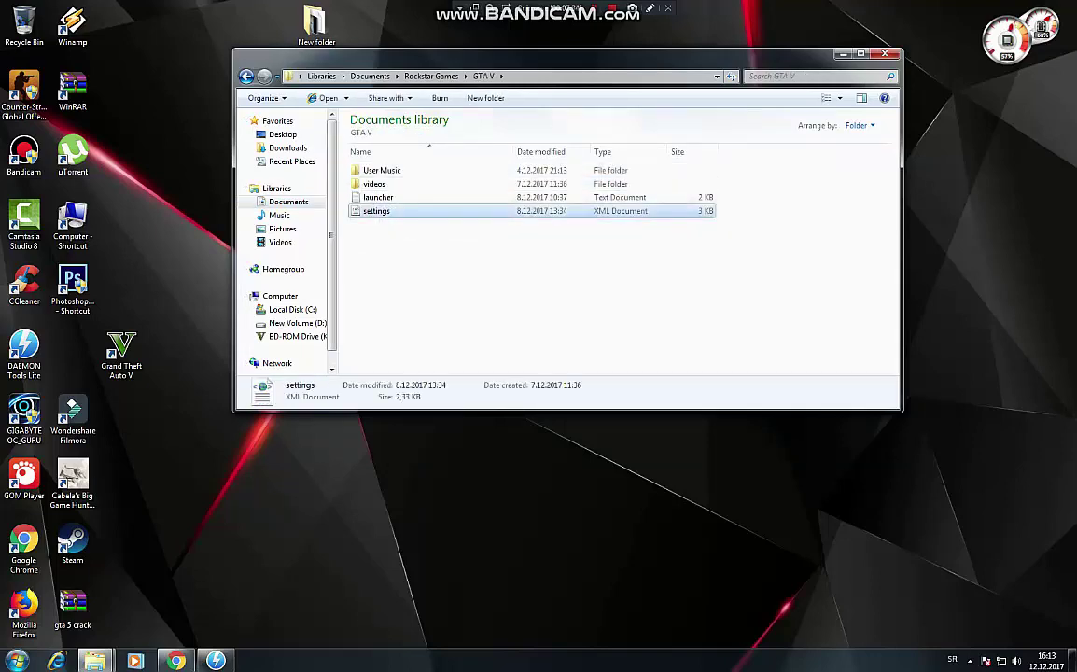
right_click(378, 214)
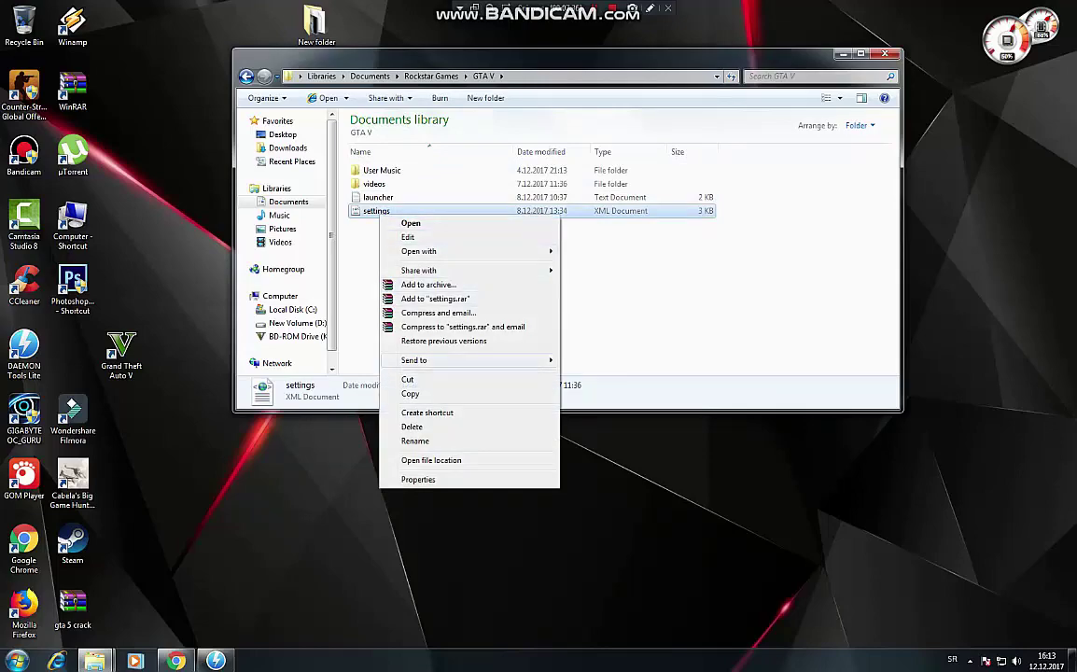
mouse_move(430, 251)
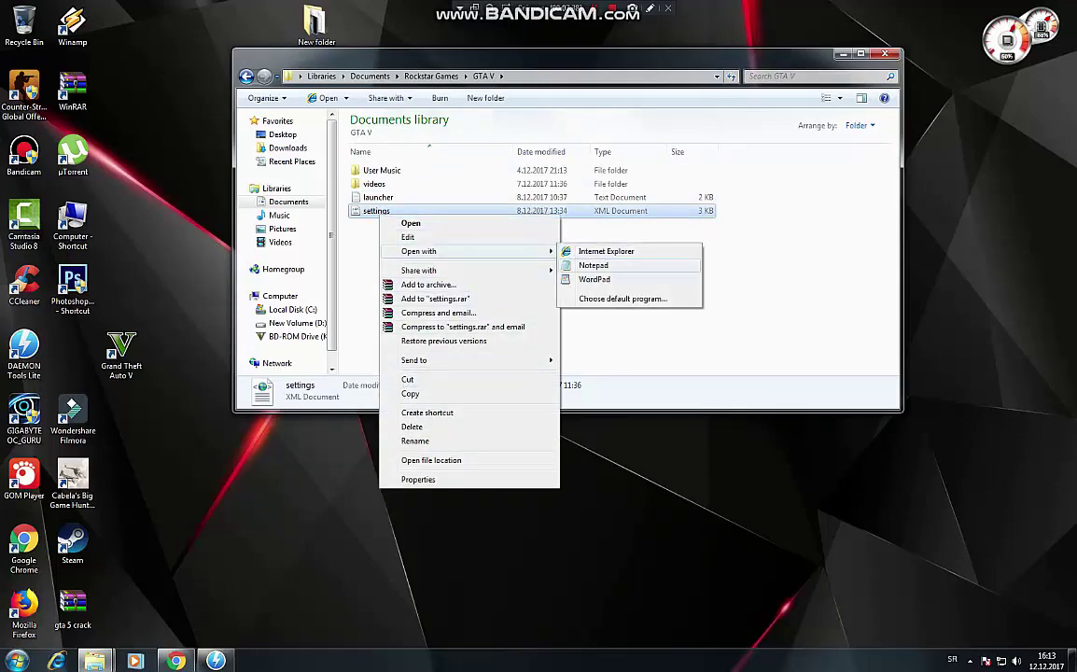
left_click(594, 265)
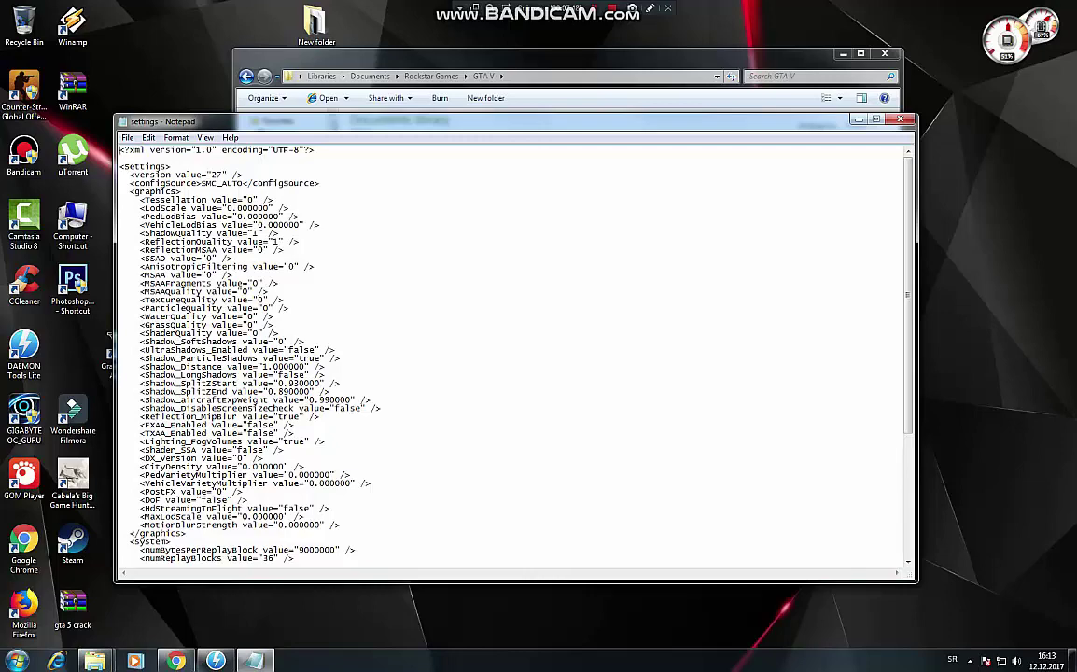
- Change the DX_Version value to 1 and back to 0, saving the settings file and closing its open windows
double_click(240, 459)
type("1")
double_click(239, 459)
type("0")
left_click(900, 119)
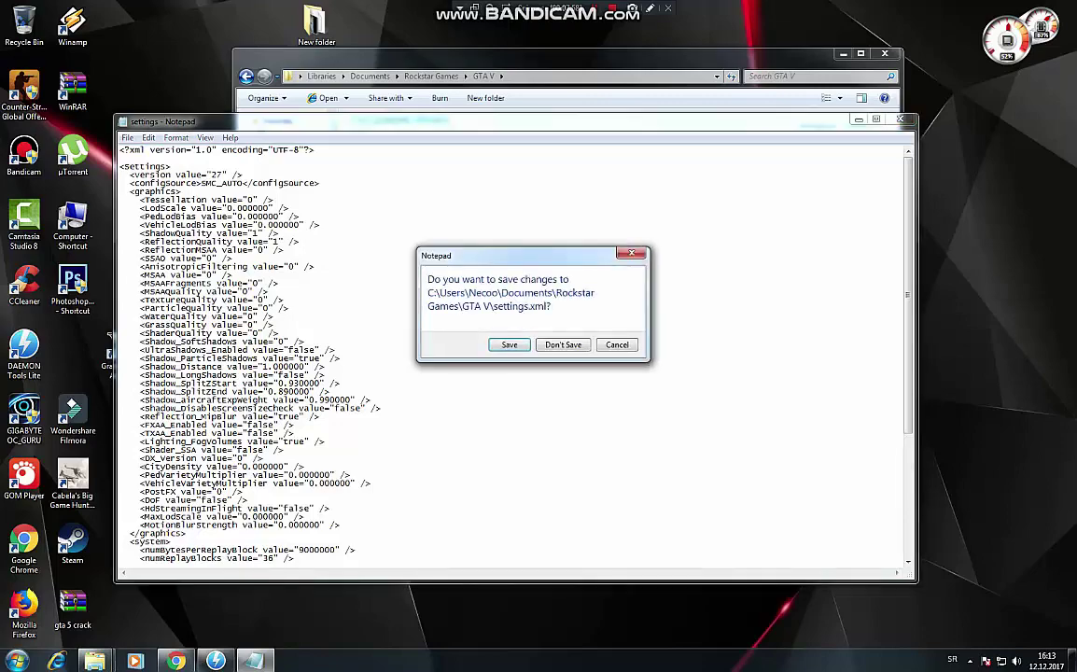
left_click(509, 344)
left_click(884, 55)
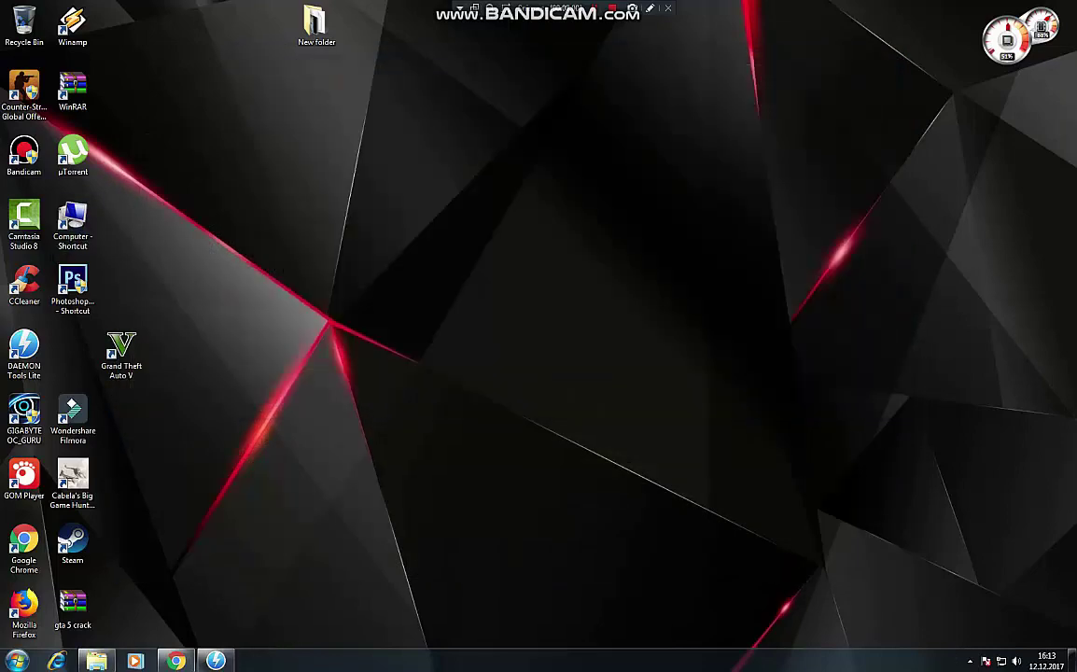
right_click(698, 52)
left_click(732, 88)
right_click(702, 85)
left_click(726, 123)
right_click(728, 117)
left_click(757, 154)
right_click(762, 149)
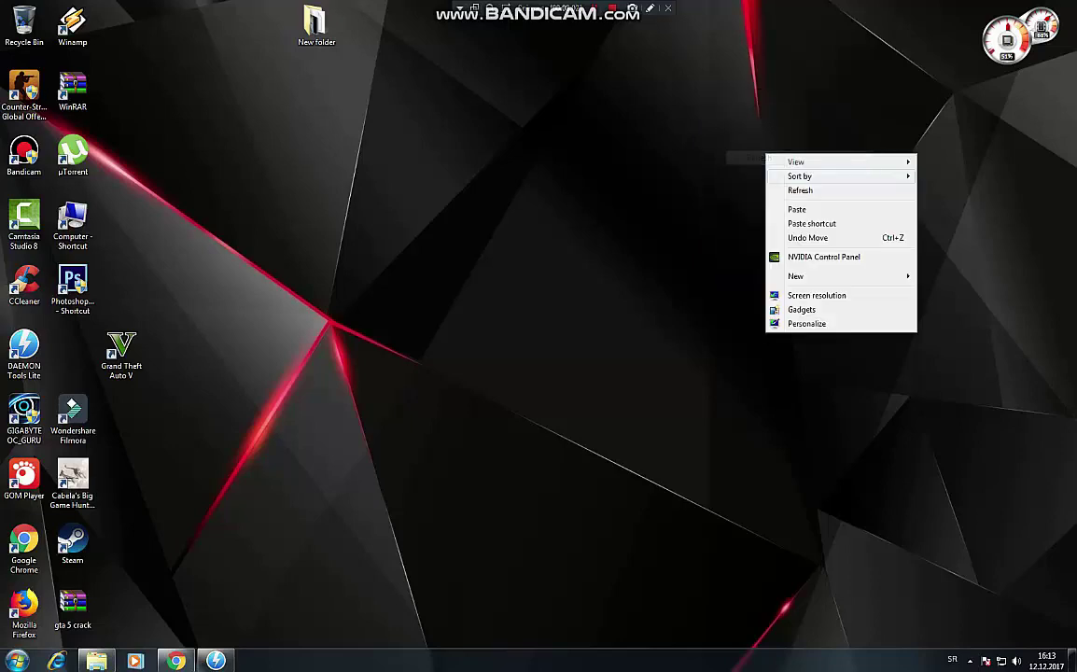
left_click(780, 188)
right_click(784, 187)
left_click(817, 223)
right_click(809, 221)
left_click(816, 260)
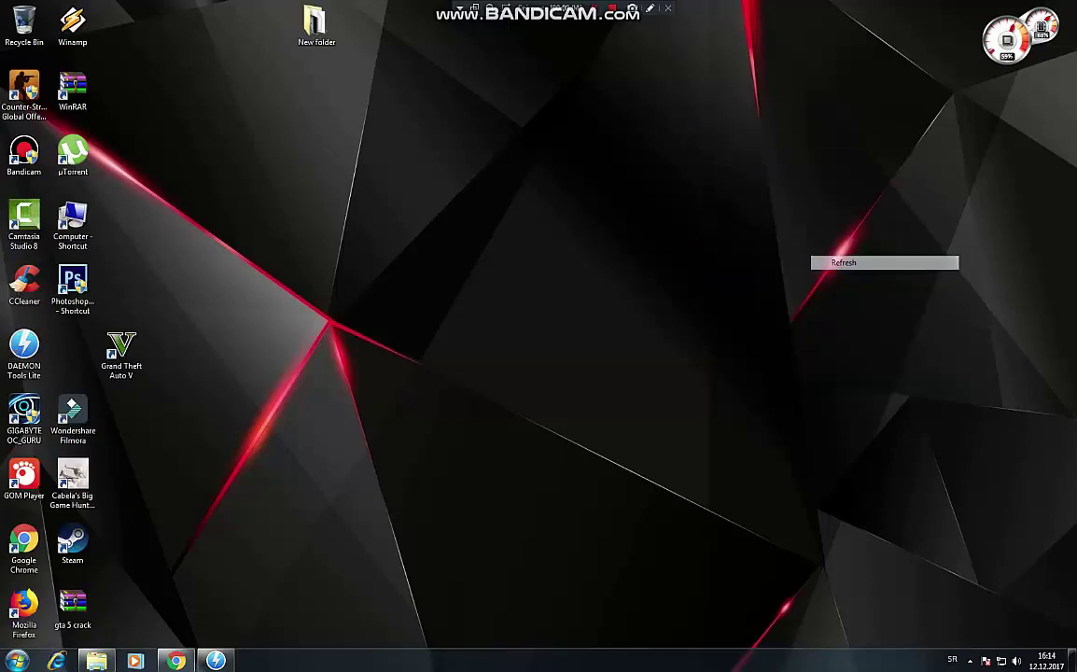
right_click(514, 138)
left_click(548, 174)
right_click(558, 168)
left_click(589, 204)
right_click(597, 203)
left_click(630, 238)
right_click(666, 248)
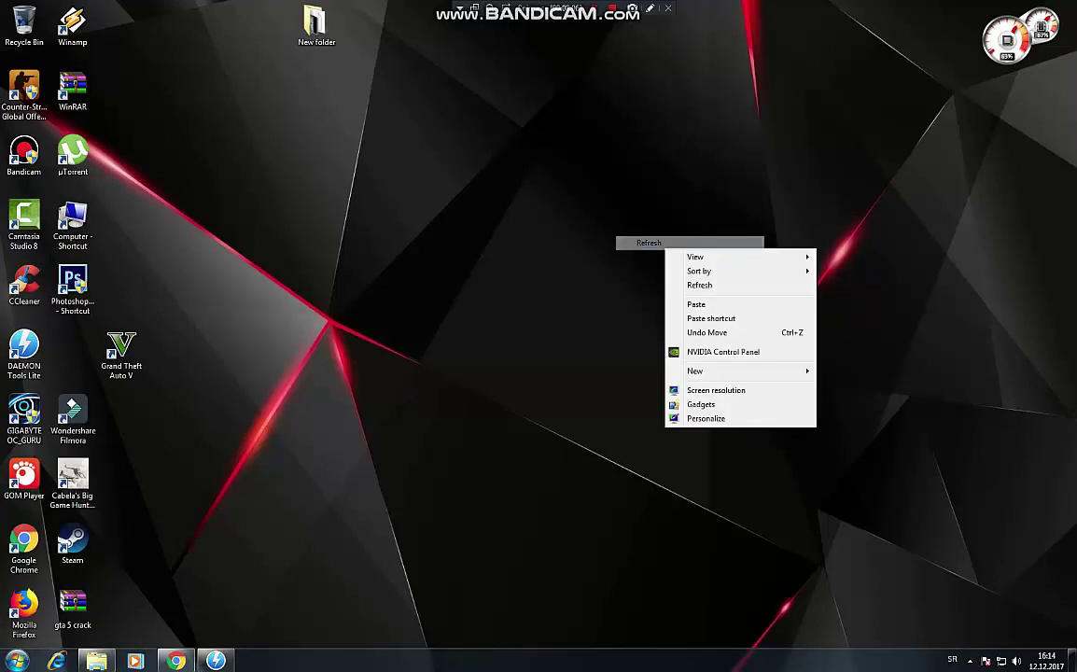
left_click(700, 285)
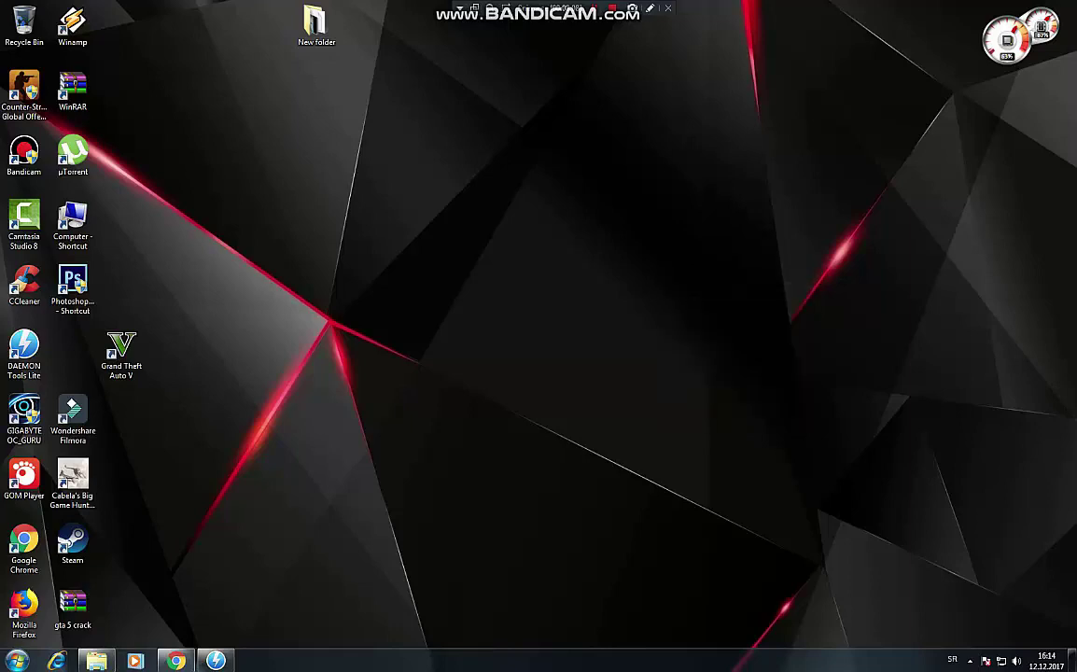
right_click(533, 200)
left_click(567, 235)
right_click(554, 230)
left_click(587, 267)
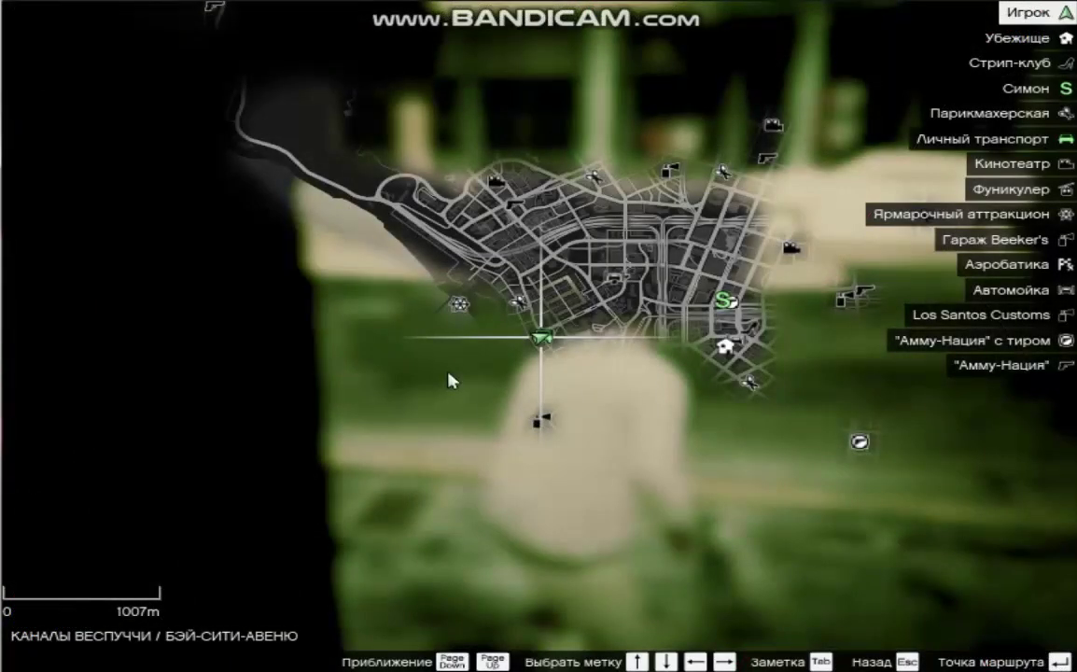
- Leave the map and pause menu to resume the game, and walk the character toward the parked white car
key("Escape")
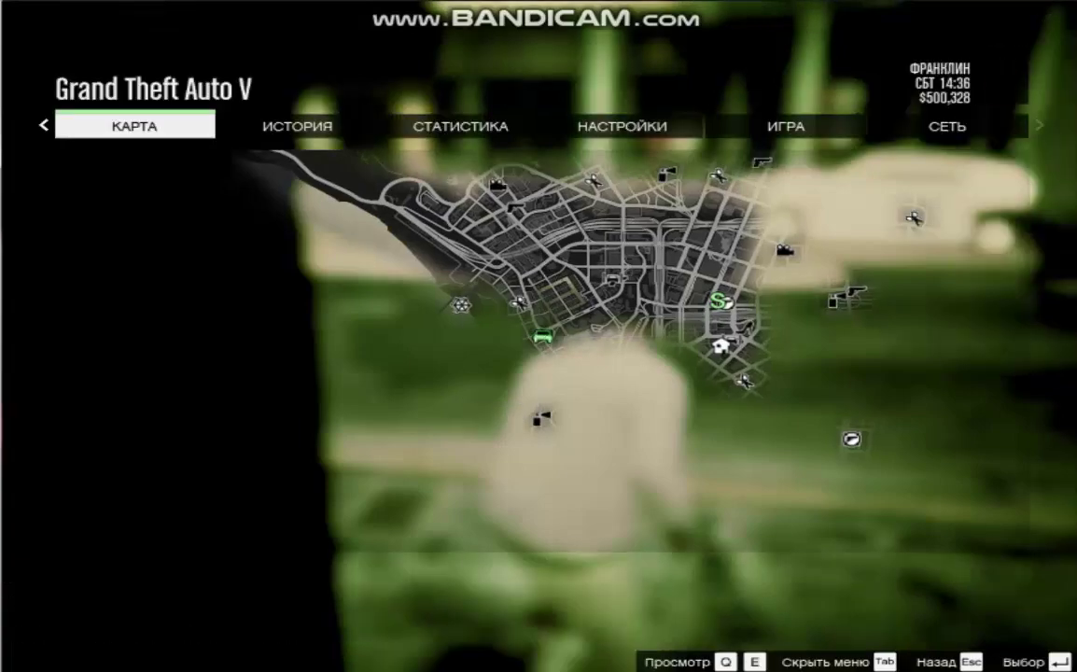
key("Escape")
key("w")
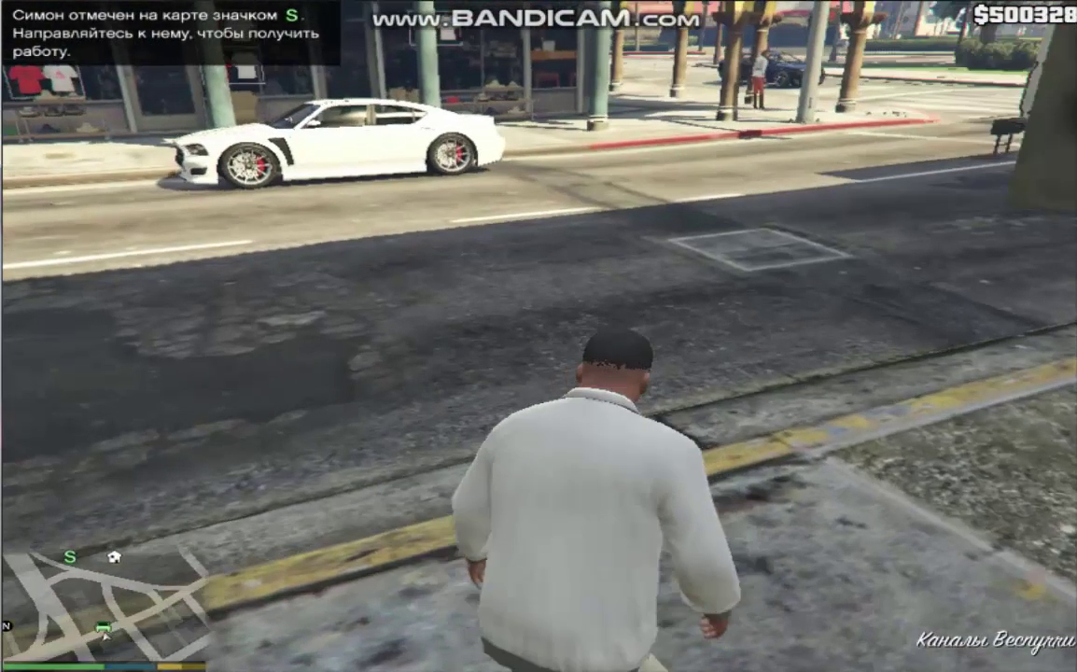
key("w")
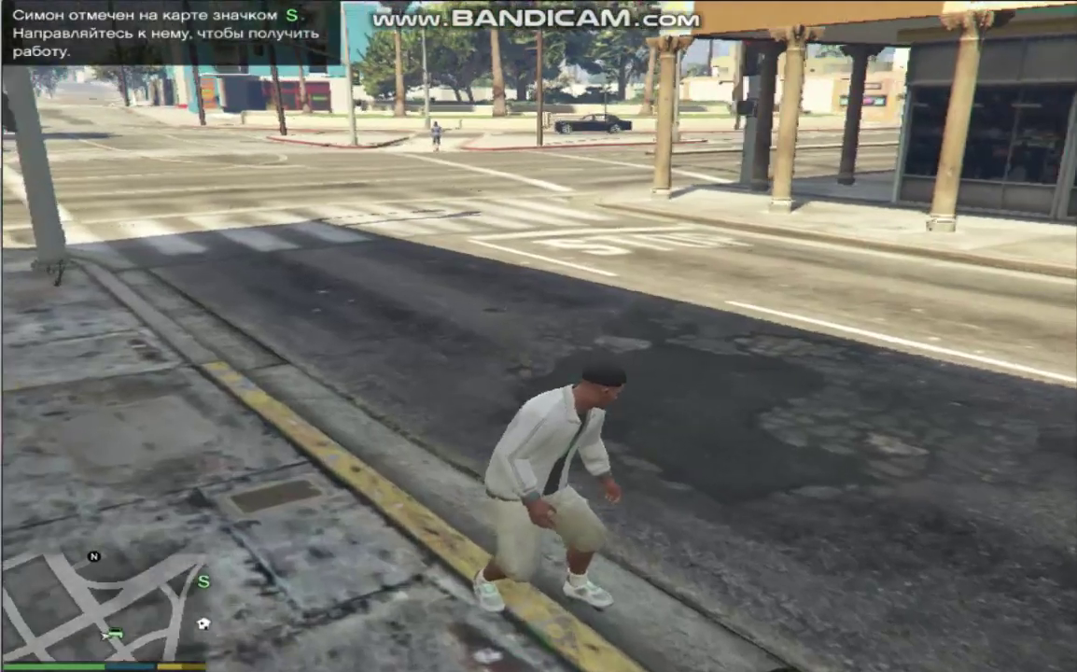
key("w")
key("Tab")
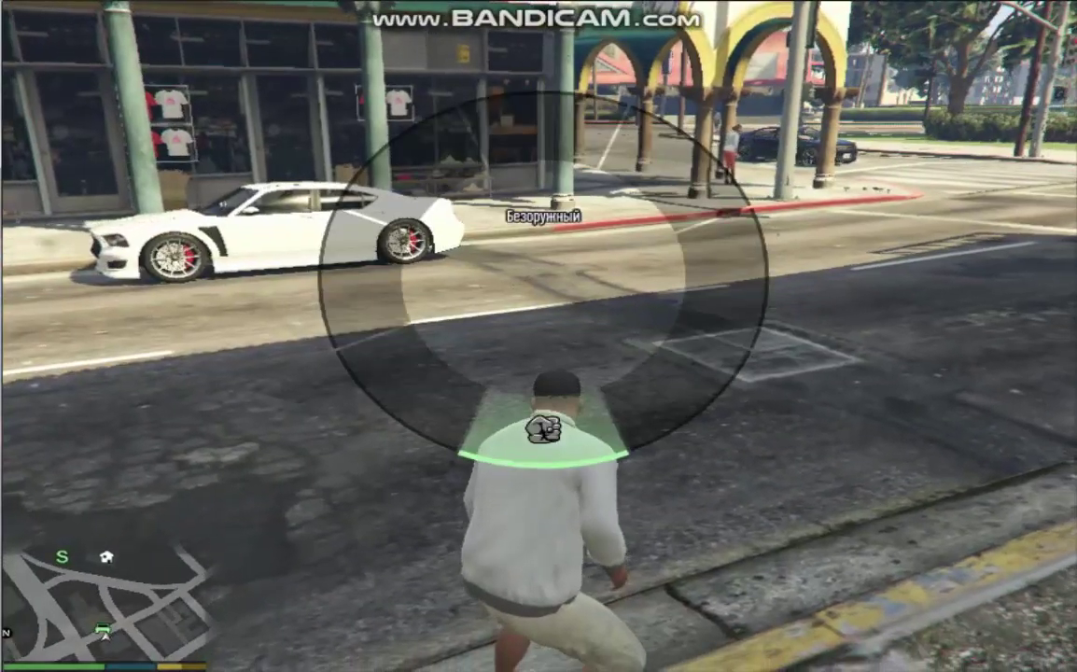
key("w")
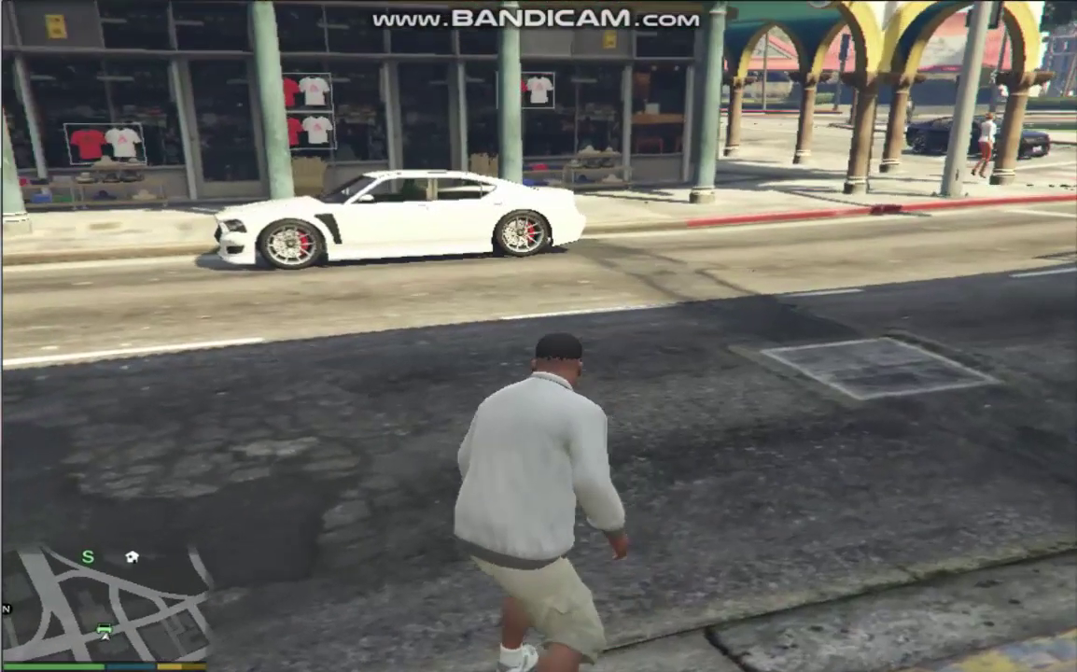
- Drive the white car up to the crosswalk at the intersection, and return to the game from the pause menu
key("w")
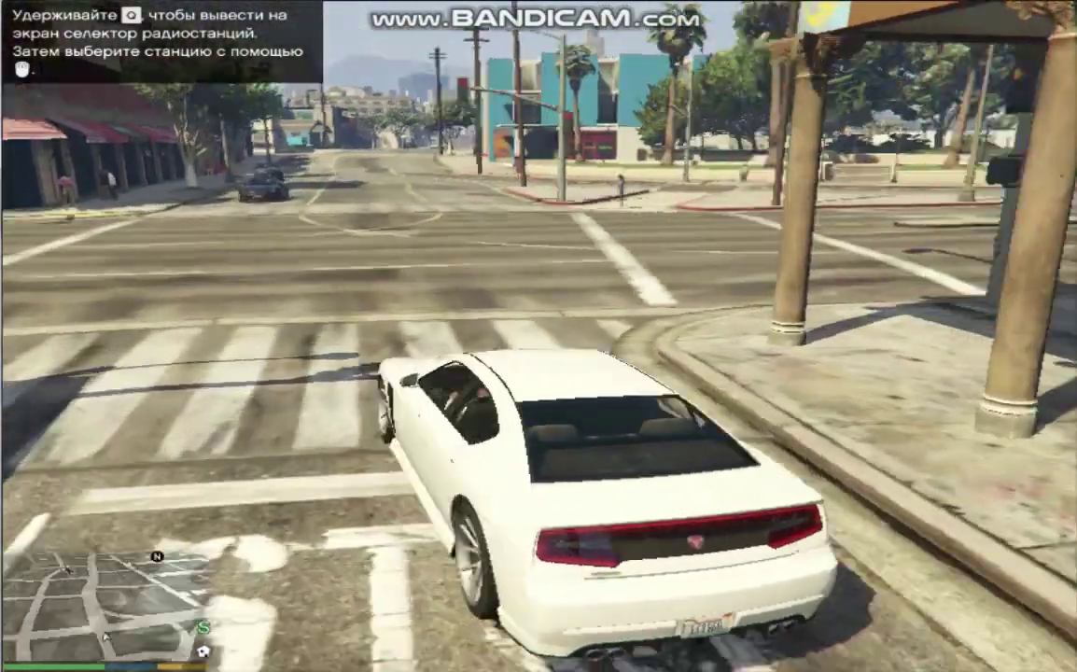
key("a")
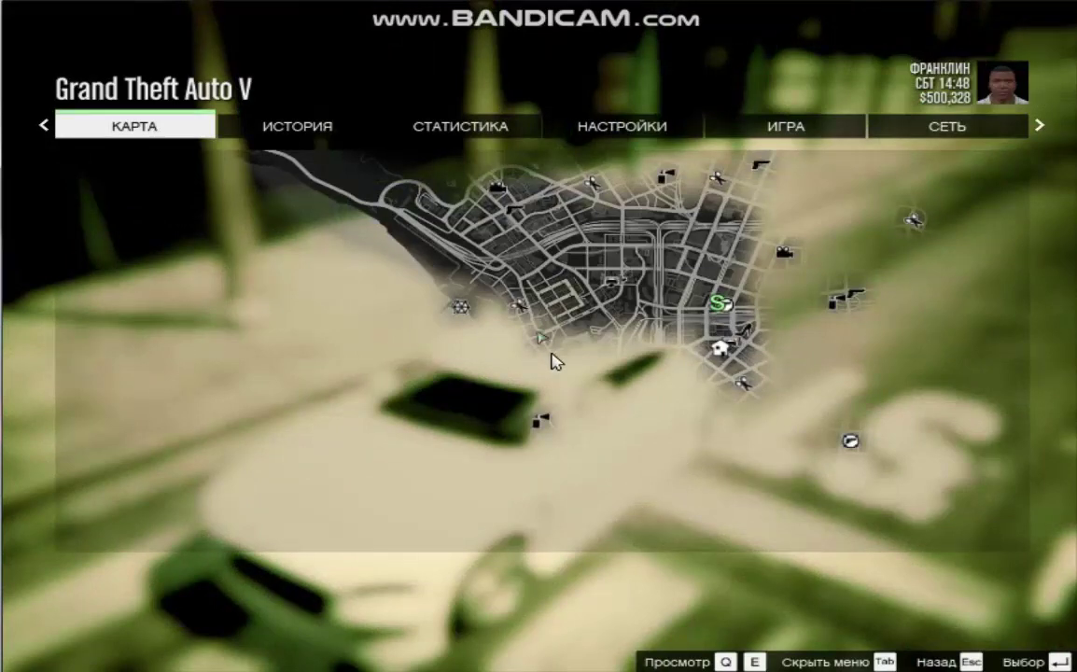
key("Escape")
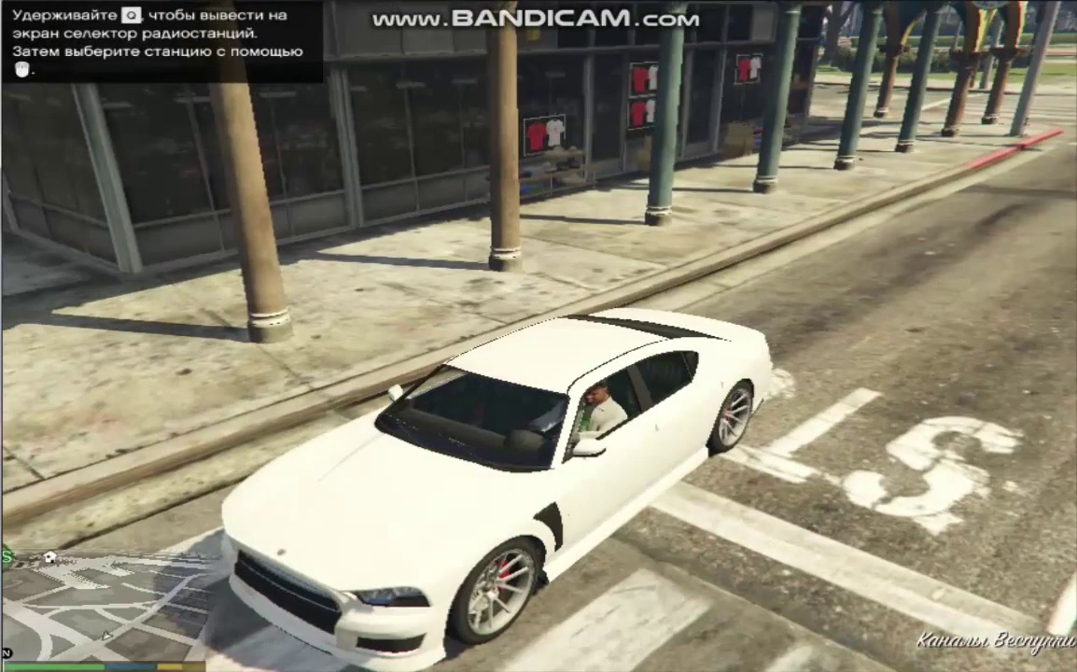